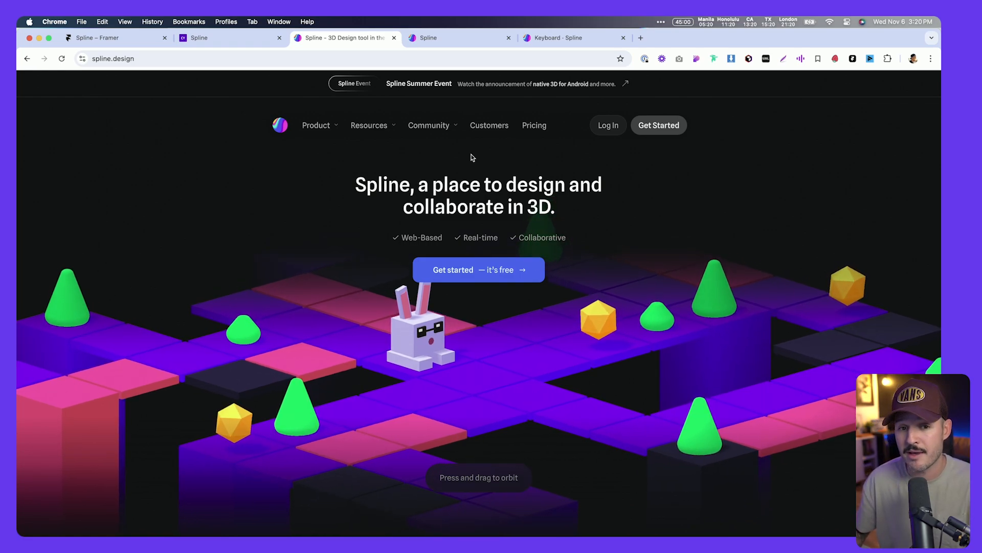
- Switch to the Spline dashboard and look at the AI Generate page before returning to the home page
left_click(460, 39)
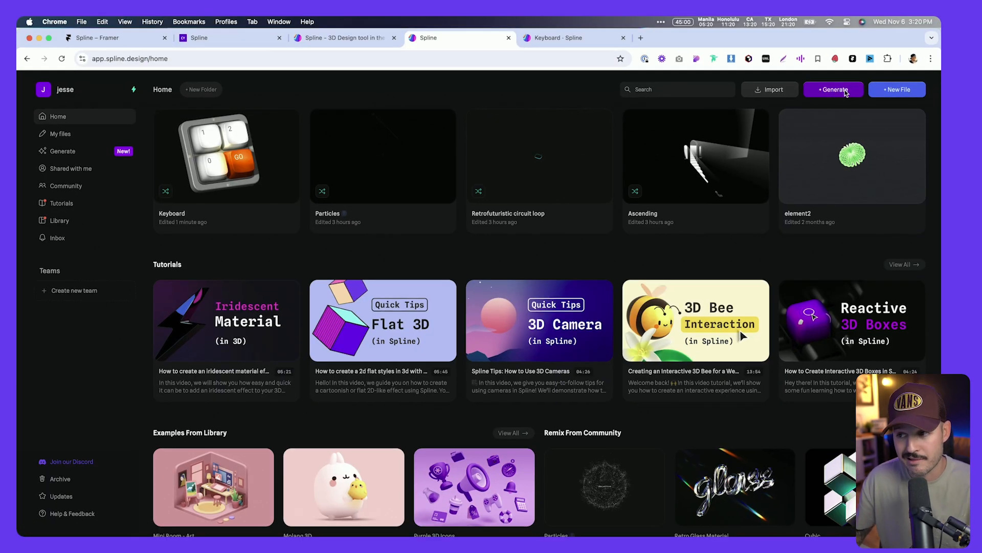
left_click(844, 91)
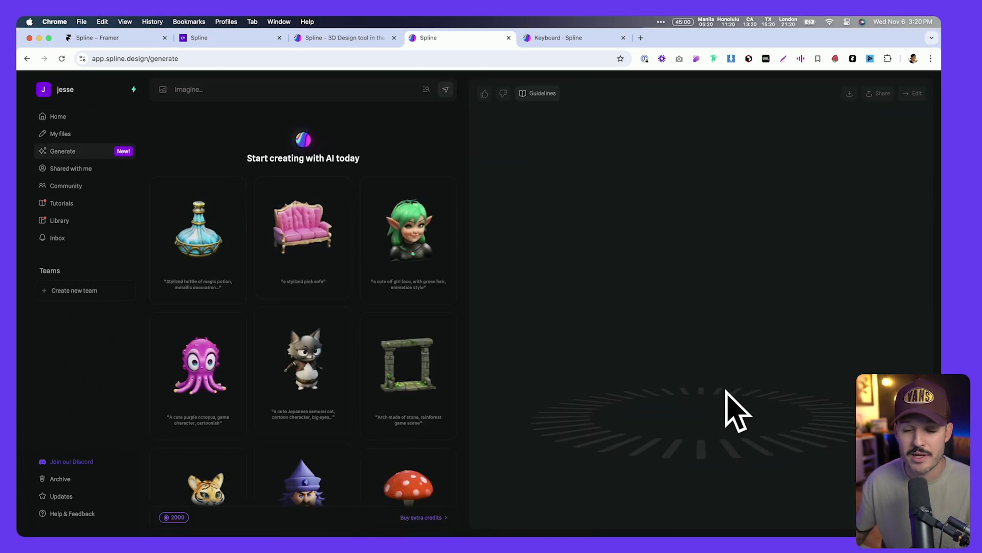
left_click(68, 122)
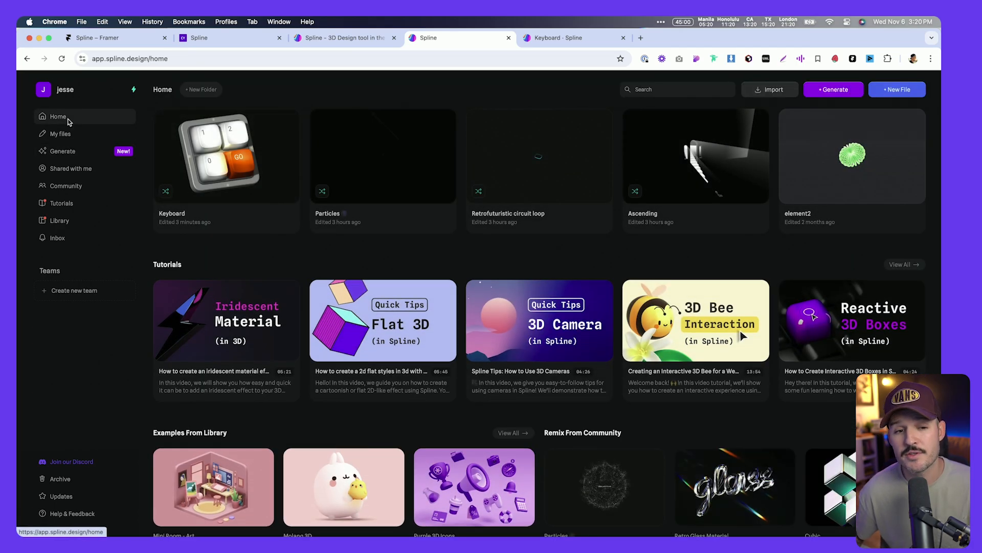
- Browse the featured and trending projects in the Spline community
left_click(66, 185)
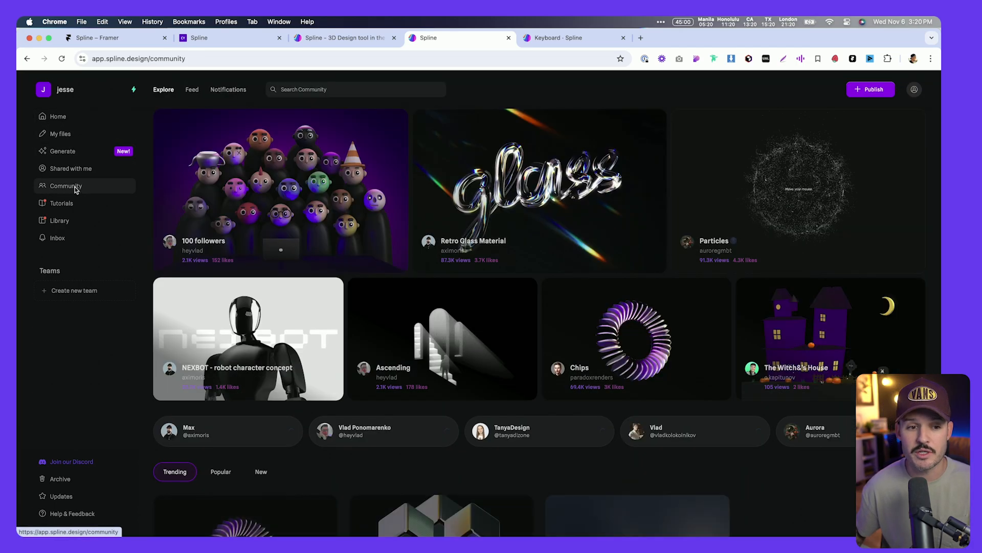
scroll(376, 301, "down", 4)
scroll(345, 291, "down", 2)
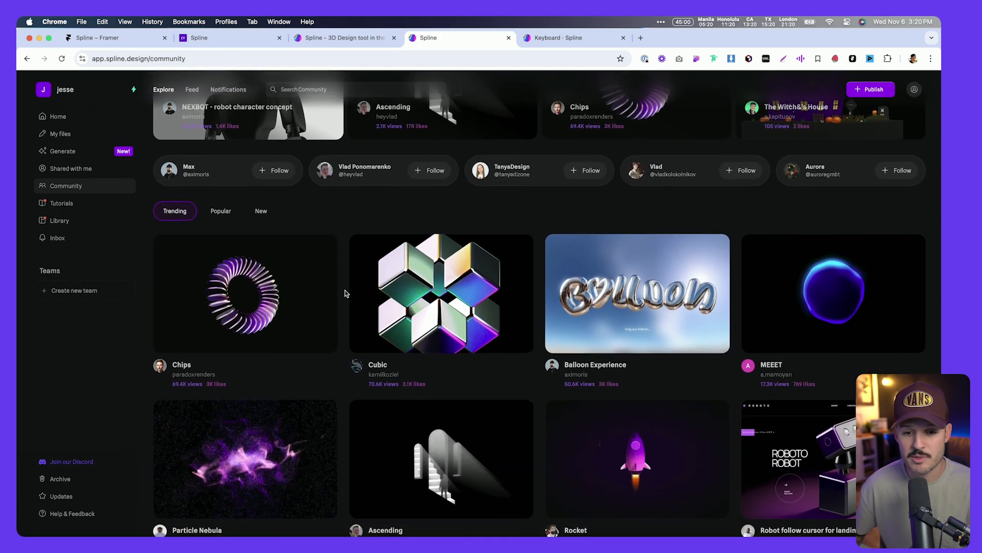
scroll(345, 289, "down", 5)
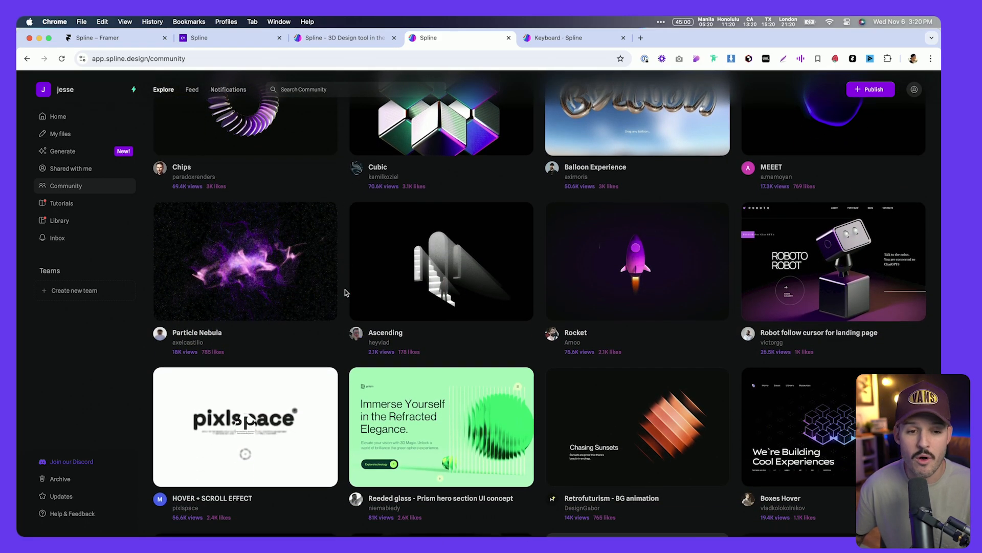
scroll(345, 290, "down", 3)
scroll(345, 289, "down", 3)
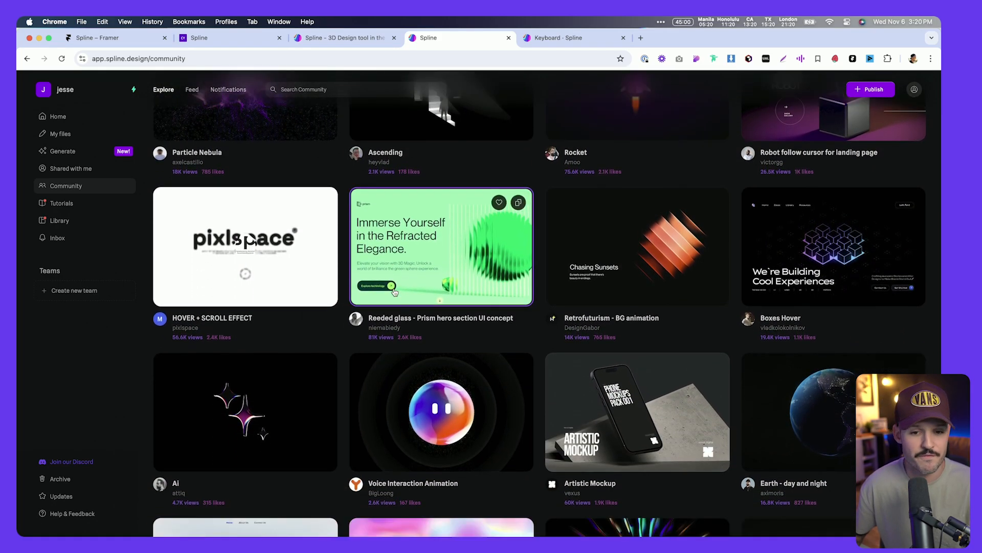
scroll(407, 294, "down", 5)
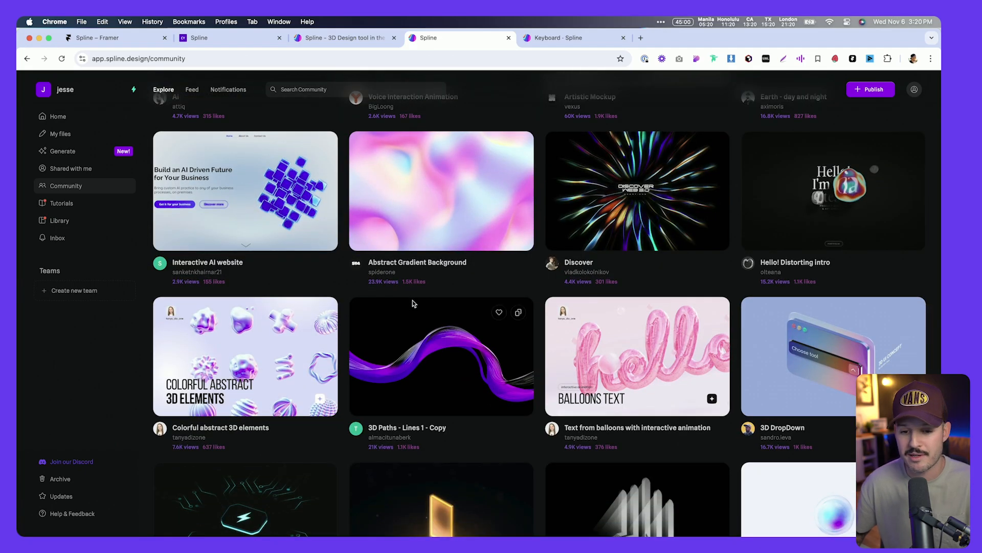
scroll(413, 300, "down", 5)
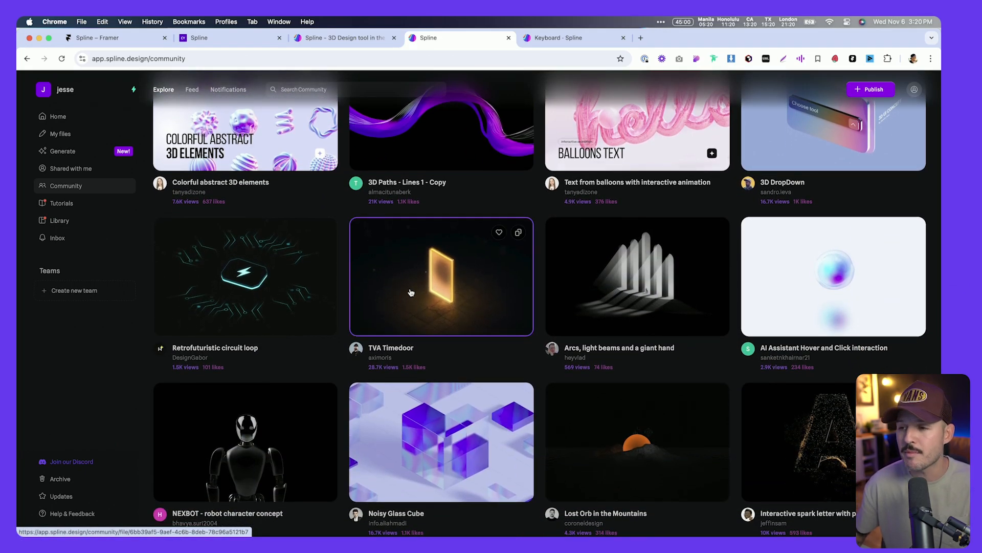
scroll(407, 287, "up", 15)
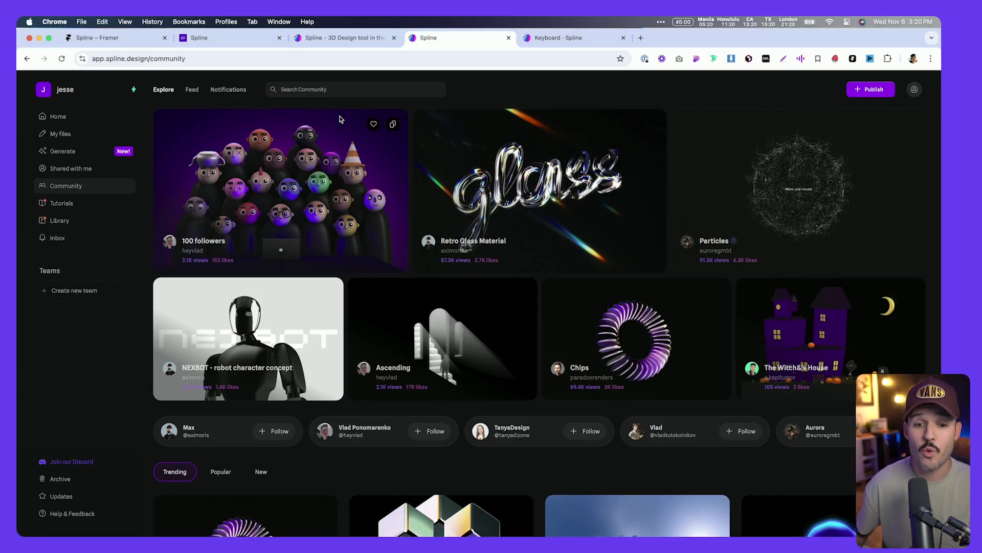
- Open the Keyboard file from the home page and close its duplicate browser tab
left_click(70, 117)
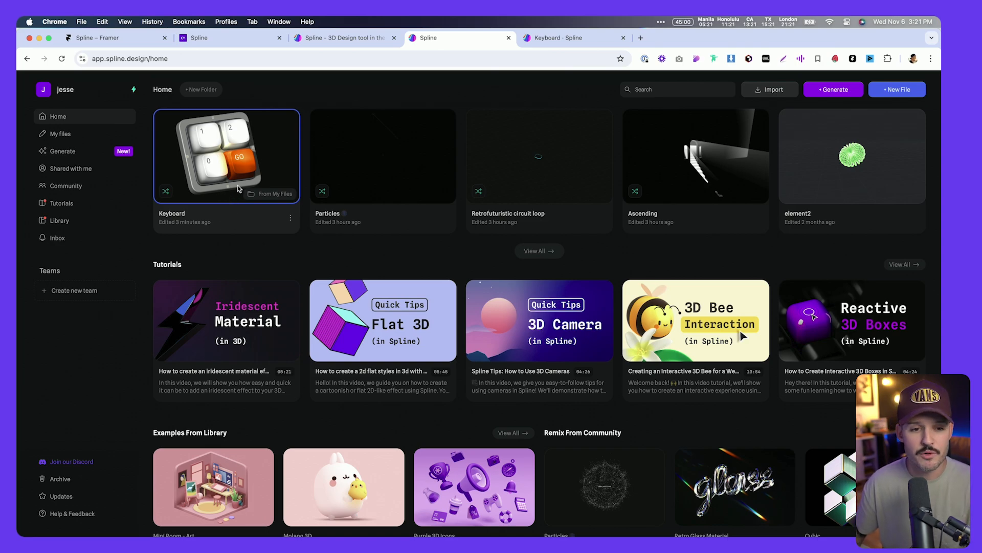
left_click(238, 190)
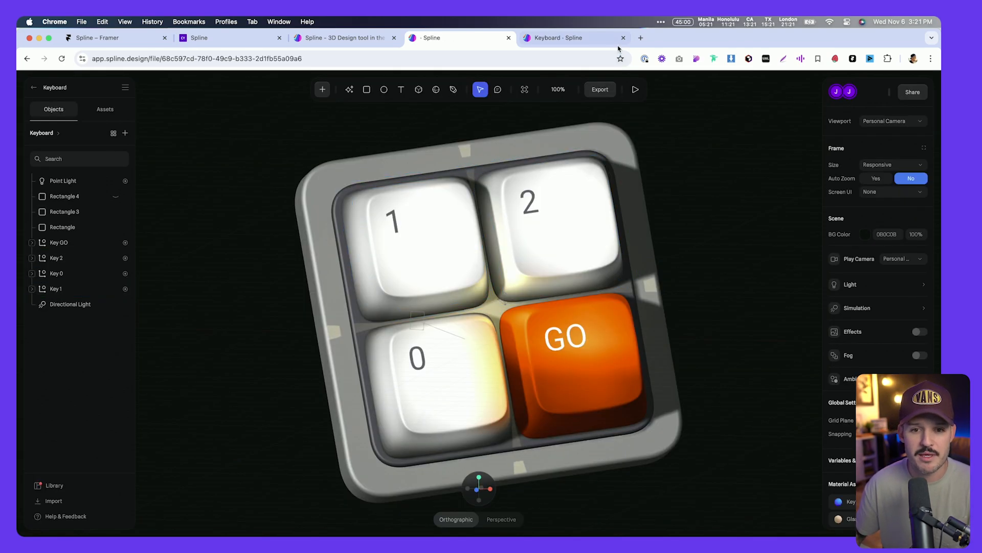
left_click(623, 38)
- Look over the Keyboard scene's objects and assets, ending on the objects list with nothing selected
left_click(370, 208)
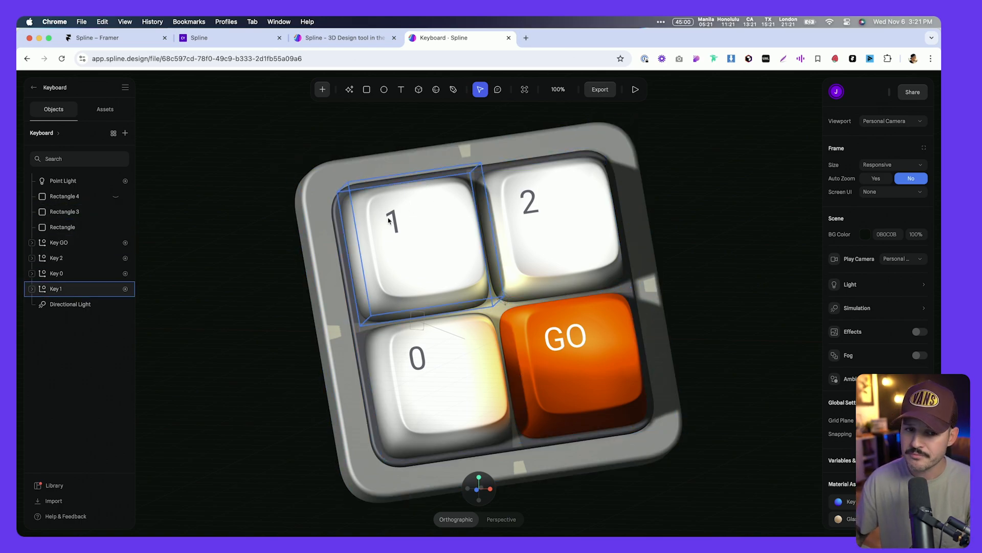
left_click(317, 272)
left_click(282, 269)
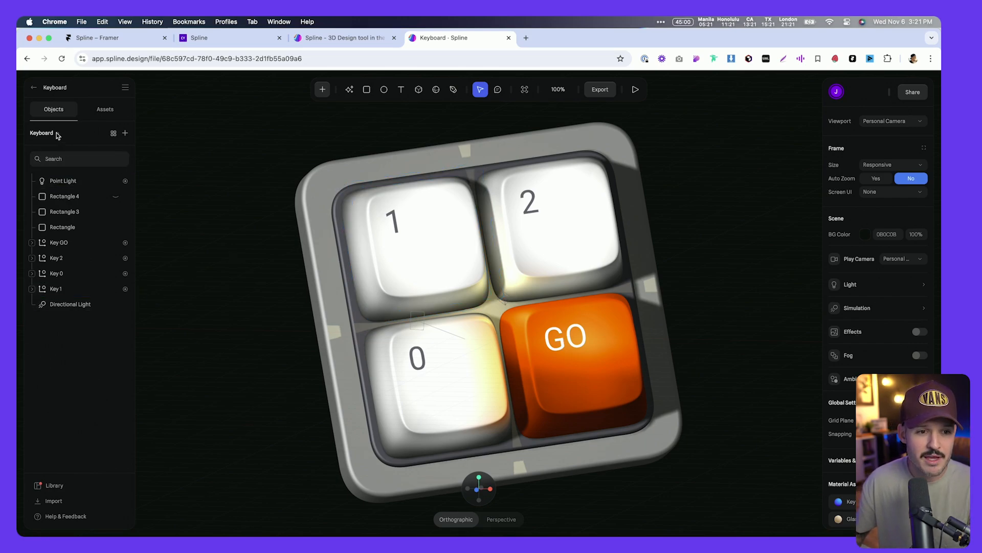
left_click(102, 110)
left_click(45, 111)
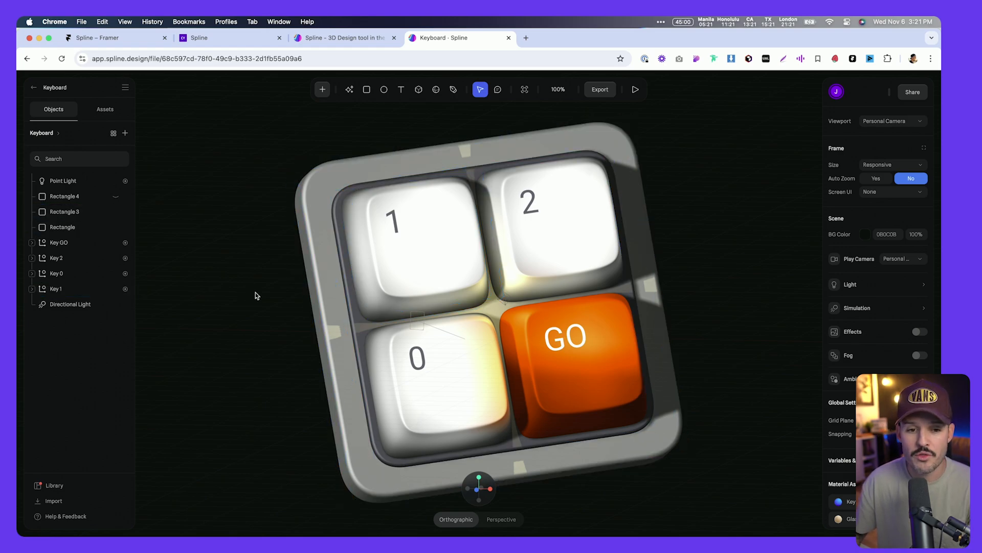
- Orbit the keyboard to an angled view and preview the scene in play mode, returning to the editor
left_click_drag(288, 301, 289, 303, "alt")
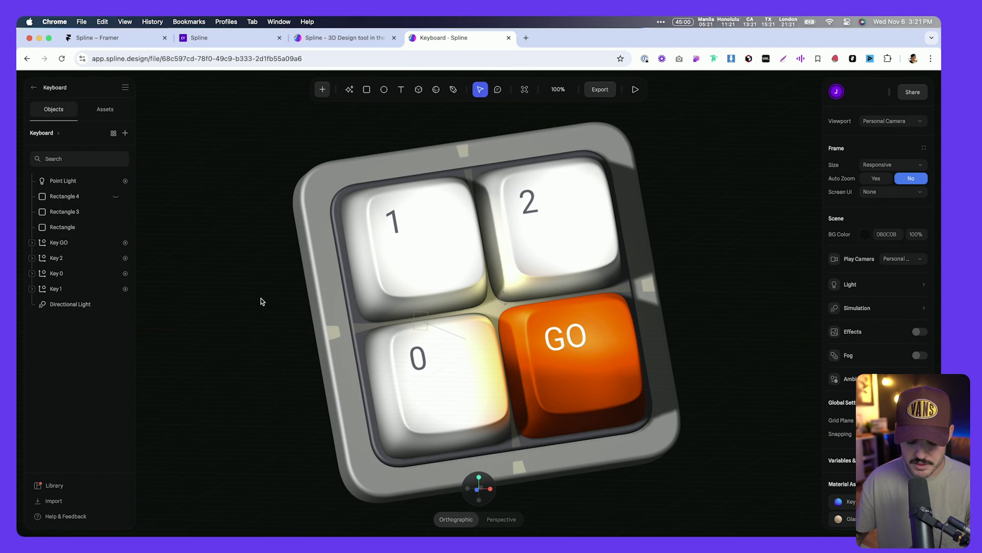
mouse_move(261, 300)
left_mouse_down("alt")
mouse_move(316, 300)
mouse_move(325, 327)
mouse_move(240, 295)
mouse_move(259, 246)
mouse_move(311, 269)
mouse_move(290, 299)
mouse_move(262, 302)
left_mouse_up("alt")
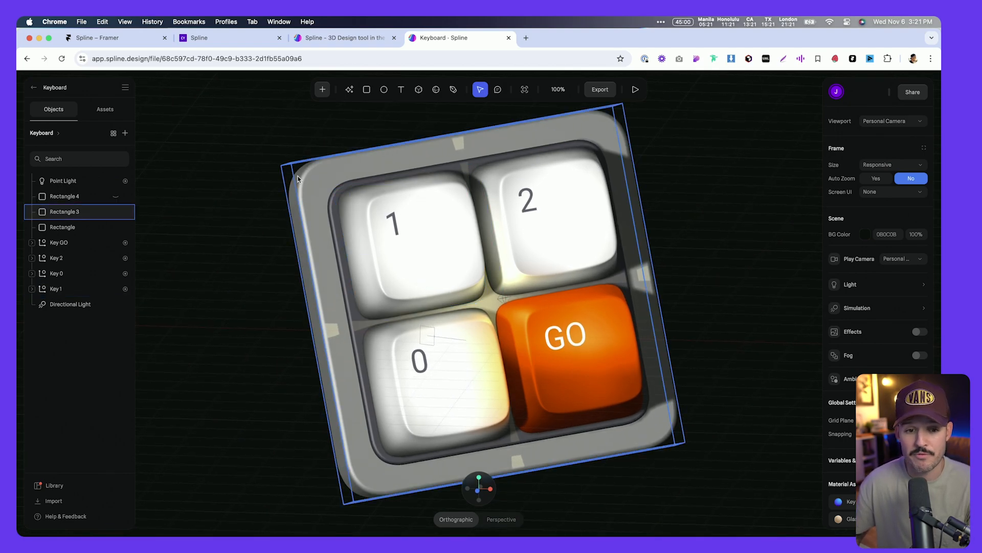
right_click(254, 172)
left_click(276, 179)
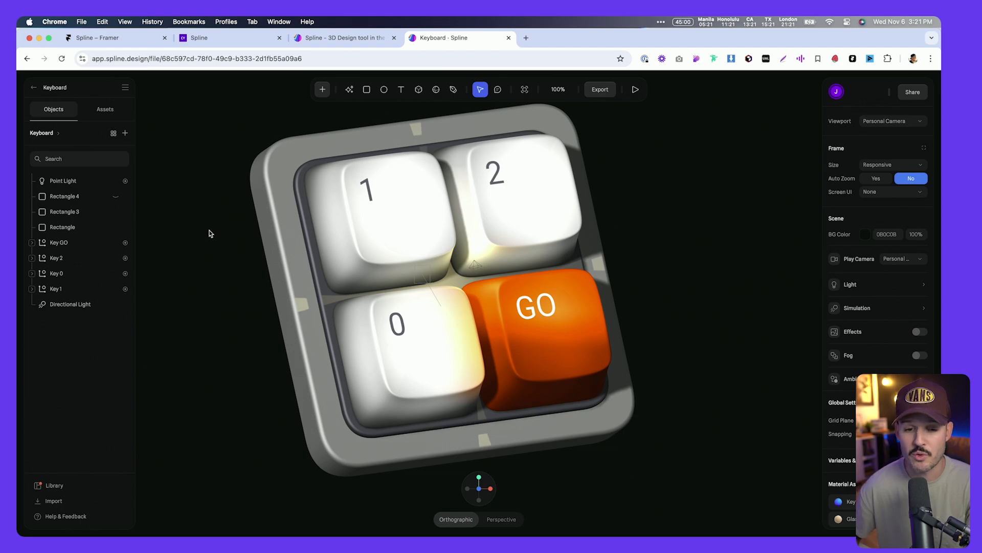
left_click(635, 89)
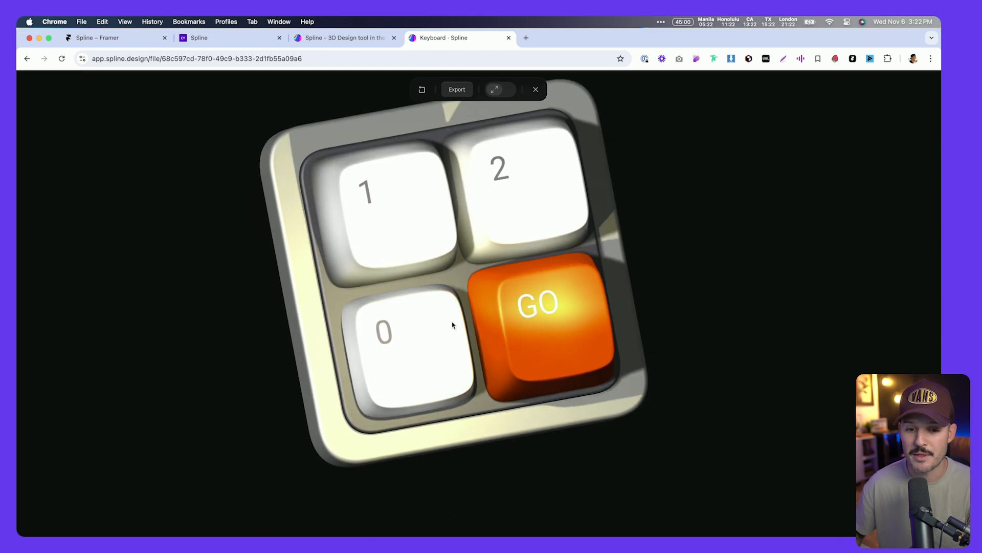
left_click(536, 90)
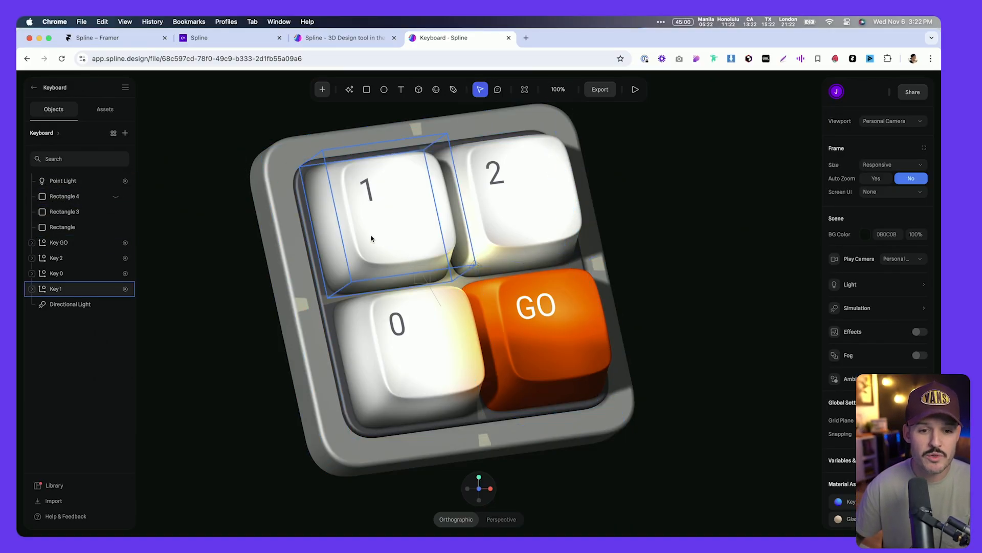
- Examine the text and cube inside the Key 1 group, leaving the group collapsed and selected
left_click(31, 288)
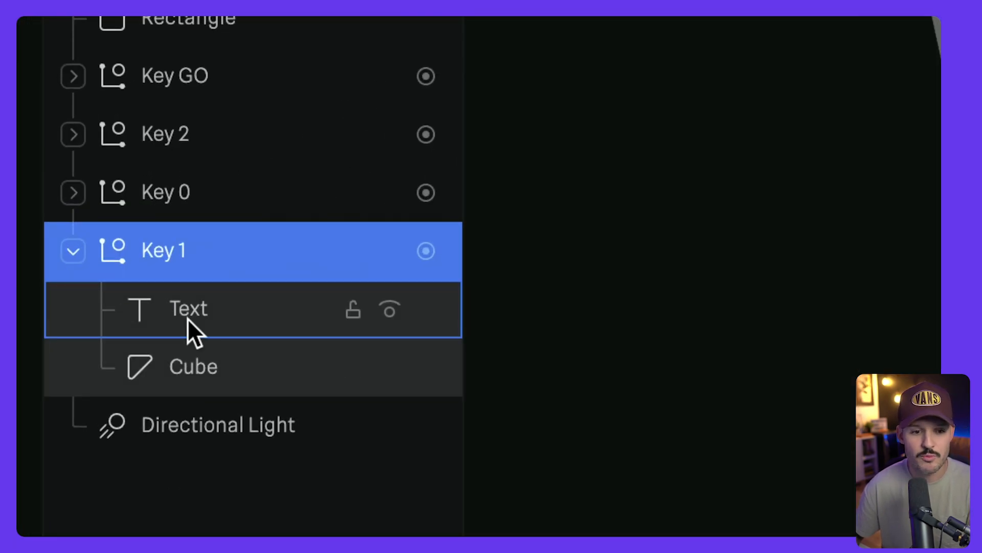
left_click(73, 251)
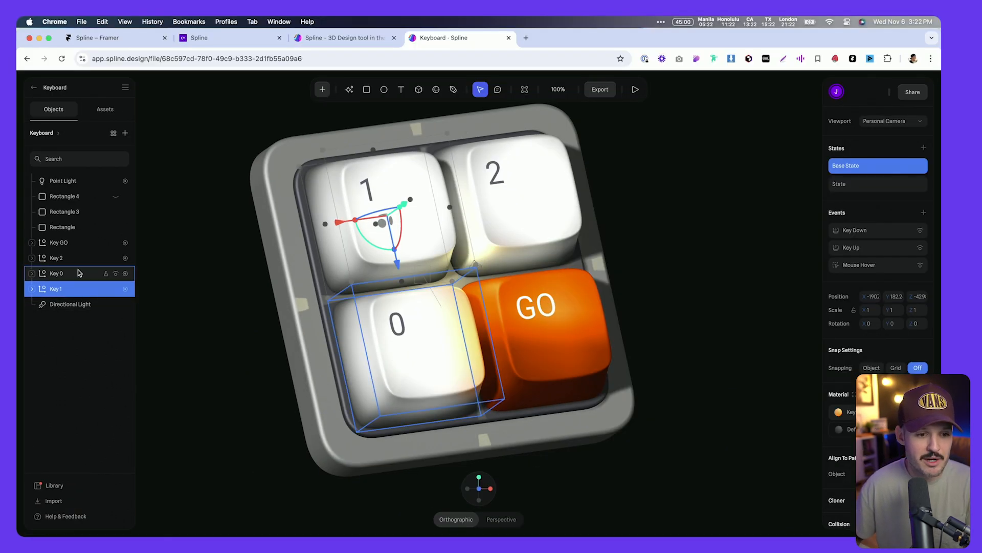
left_click(74, 246)
left_click(59, 290)
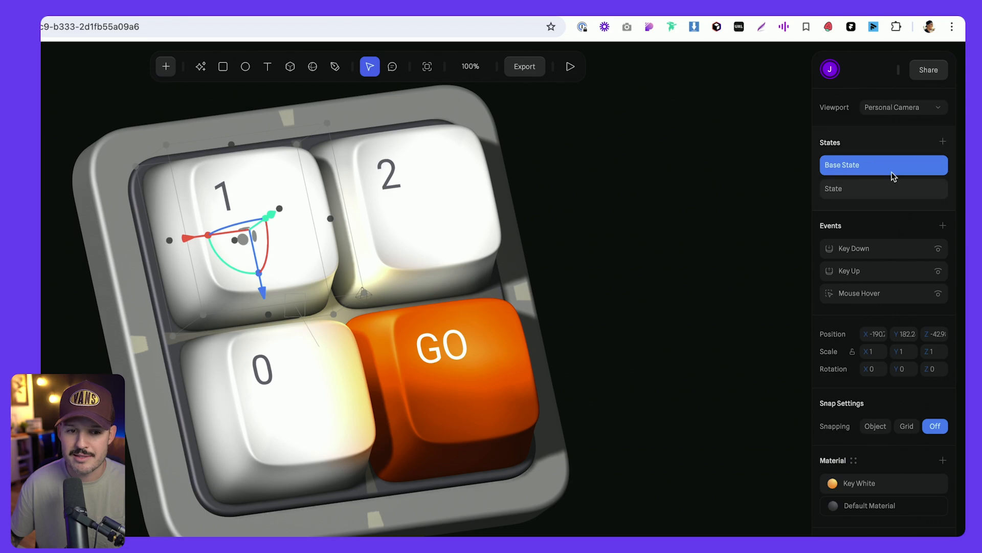
- Compare Key 1's Base State with its second state, ending on Base State
scroll(650, 187, "left", 3)
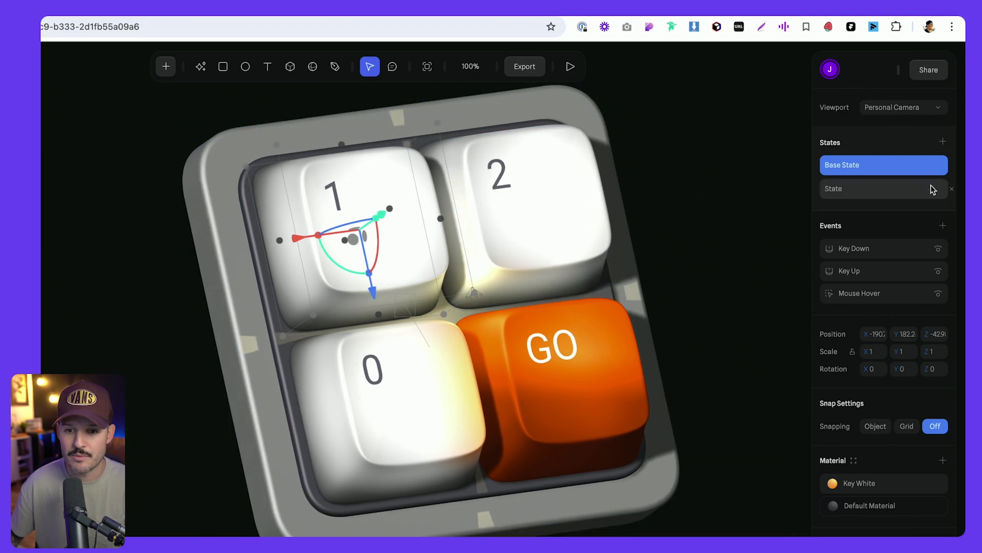
left_click(877, 189)
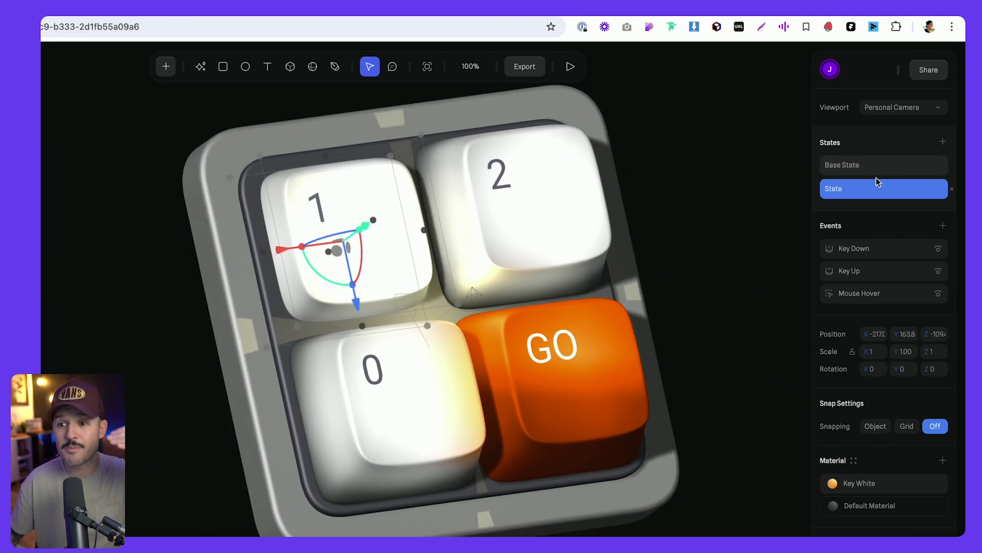
left_click(876, 172)
left_click(876, 185)
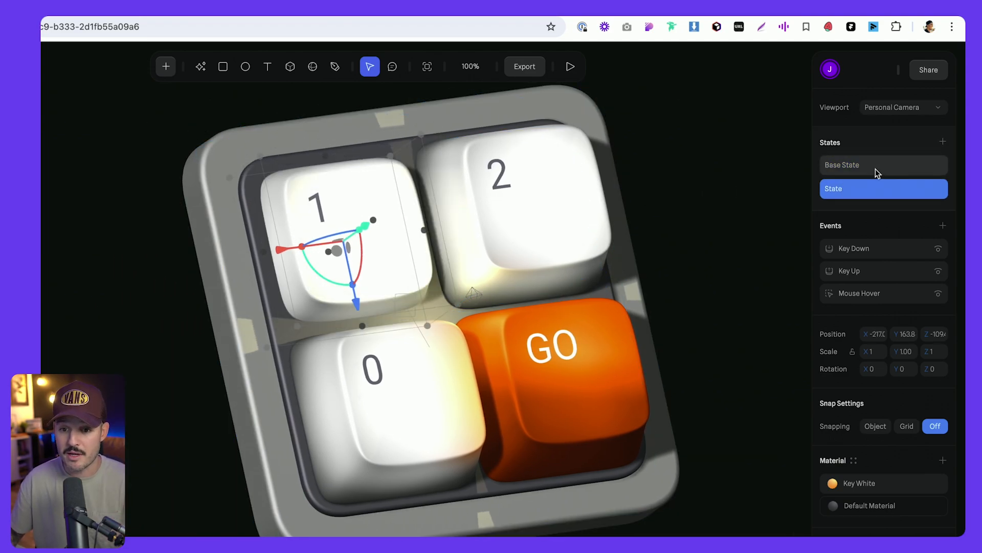
left_click(875, 168)
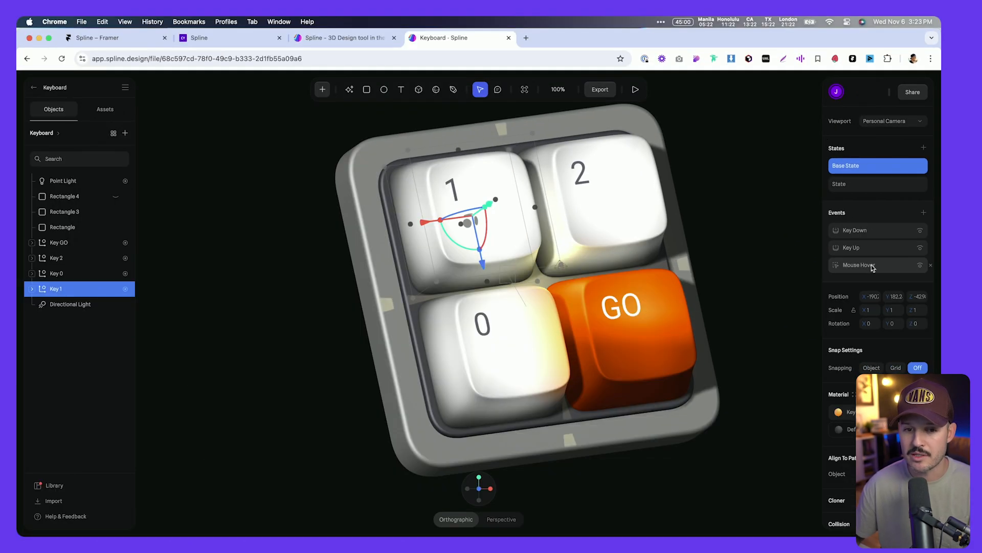
- Test the keys' interactions in play mode, return to the editor and deselect Key 1
left_click(636, 90)
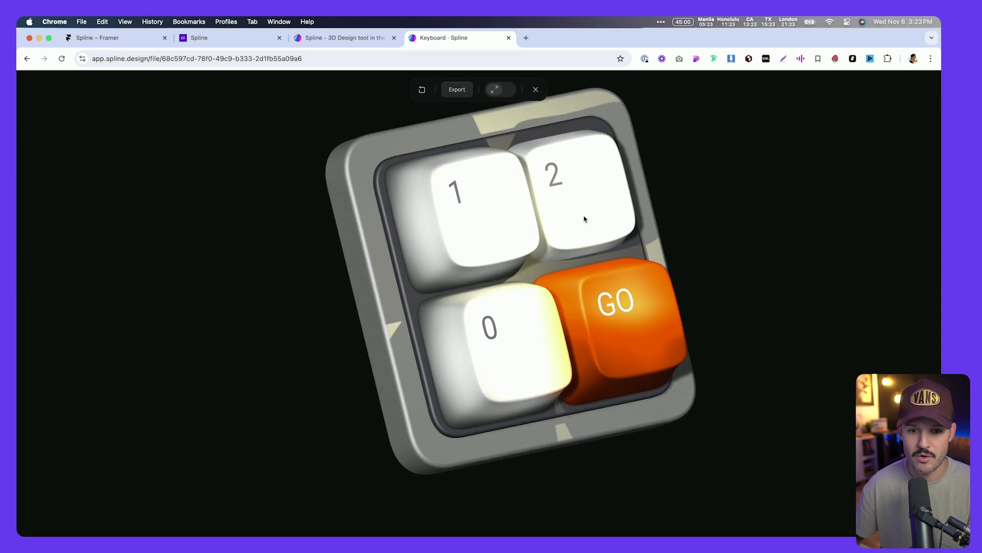
left_click(536, 89)
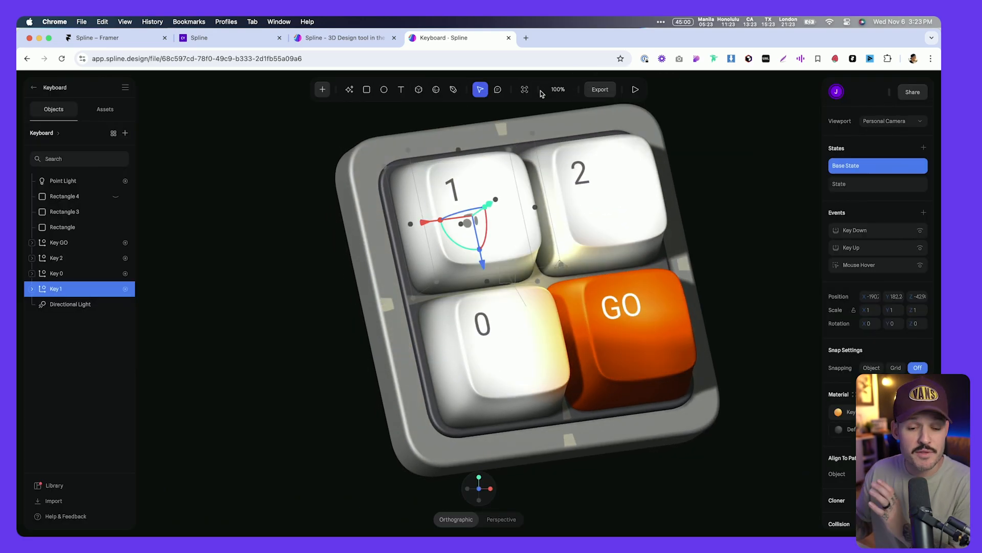
left_click(268, 283)
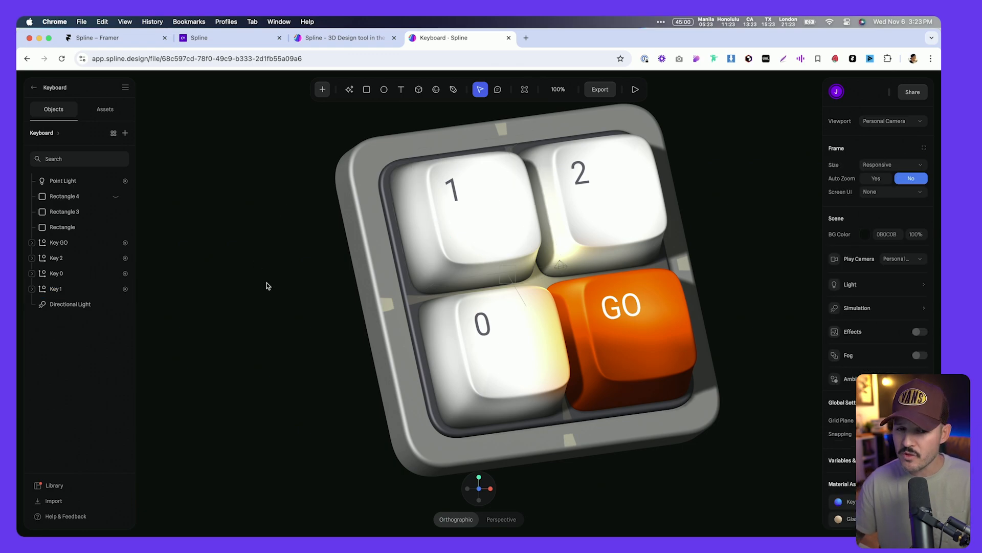
key("alt+shift+s")
left_click_drag(721, 201, 710, 205)
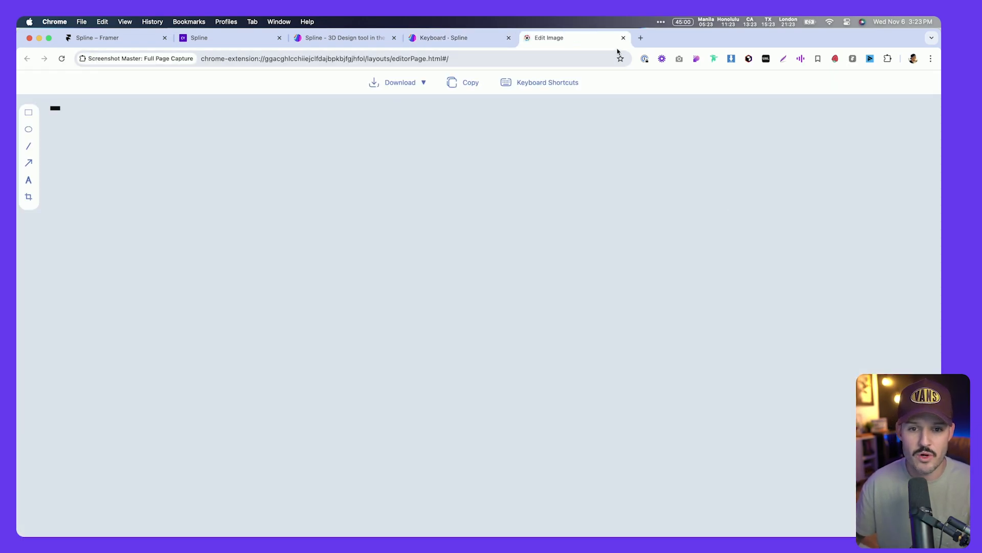
left_click(624, 37)
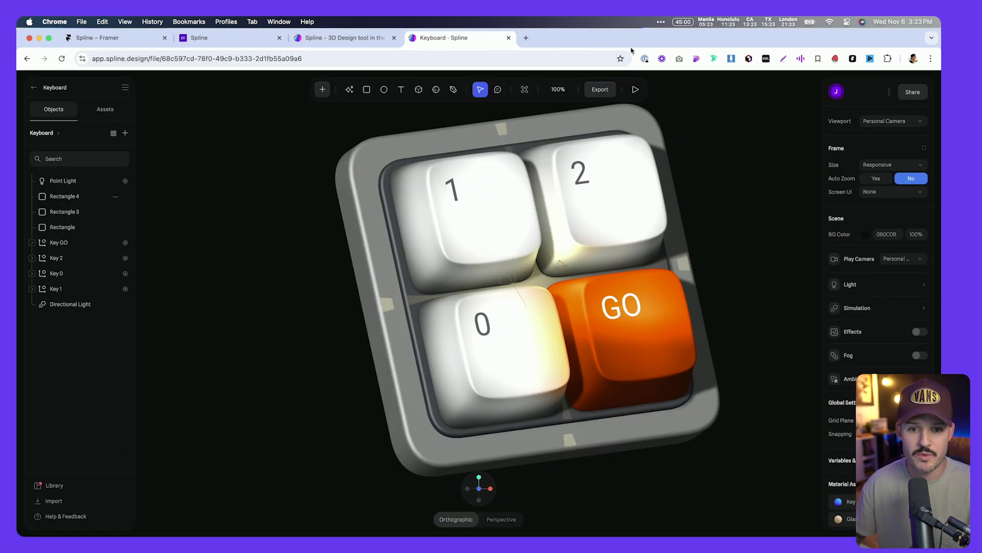
- Run the performance test on the scene's Public URL export and close its report
left_click_drag(748, 191, 694, 203)
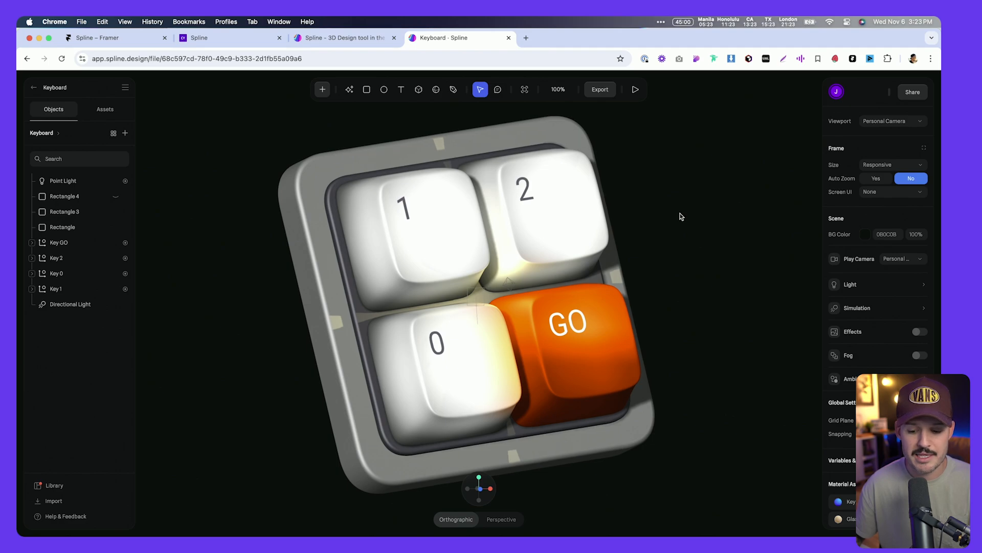
key("minus")
key("plus")
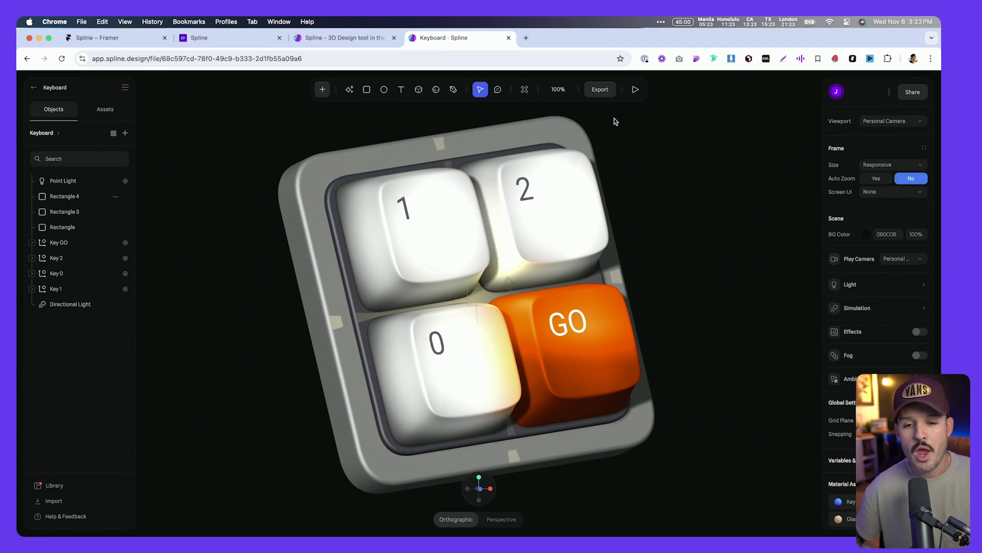
left_click(601, 90)
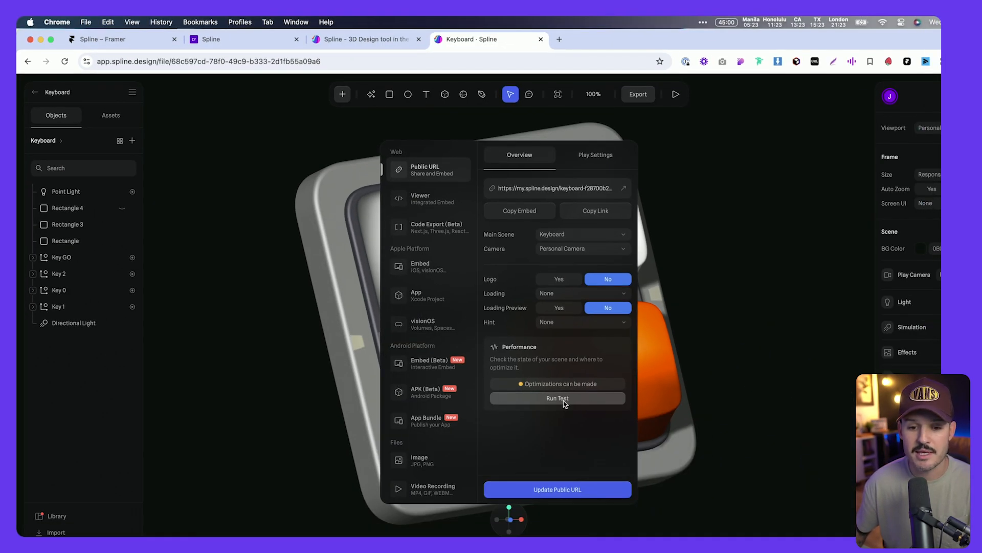
left_click(558, 398)
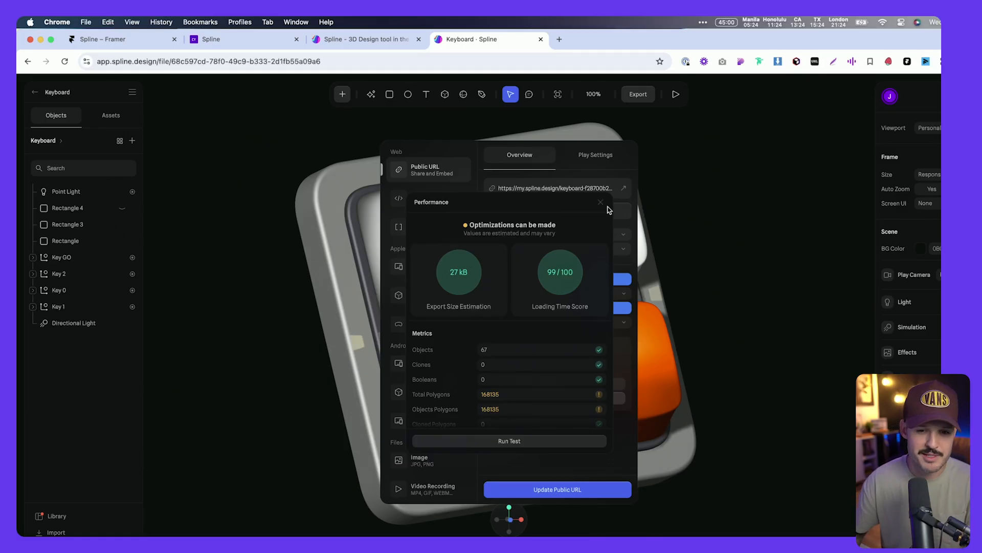
left_click(601, 204)
- Turn off On Hover in the Public URL play settings and preview the scene in play mode, returning to the editor
left_click(595, 154)
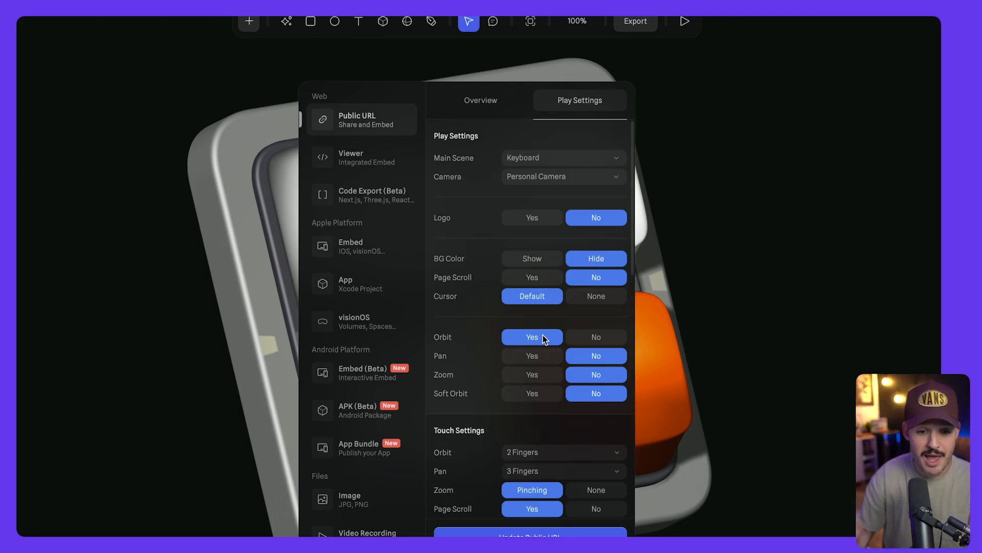
scroll(545, 483, "down", 3)
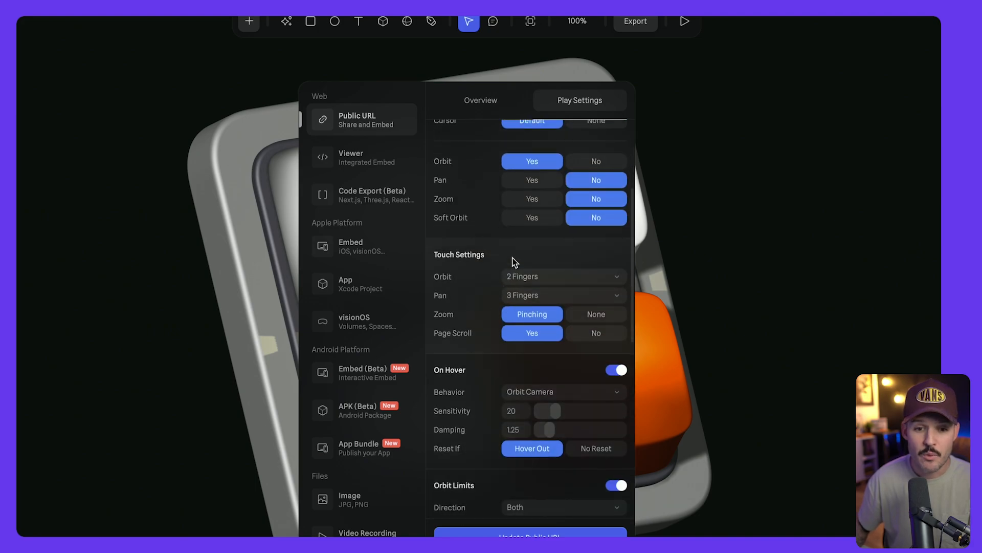
left_click(617, 371)
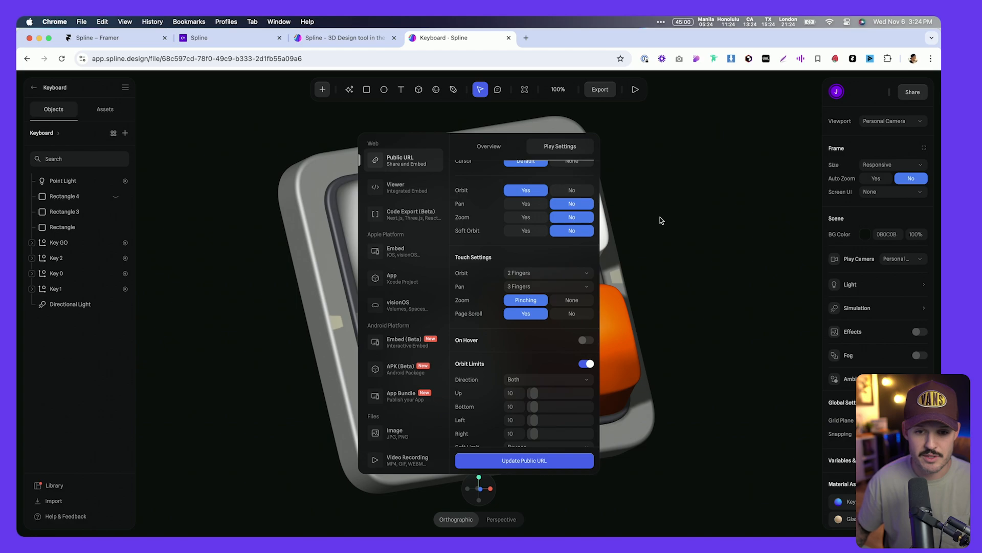
left_click(727, 207)
left_click(685, 21)
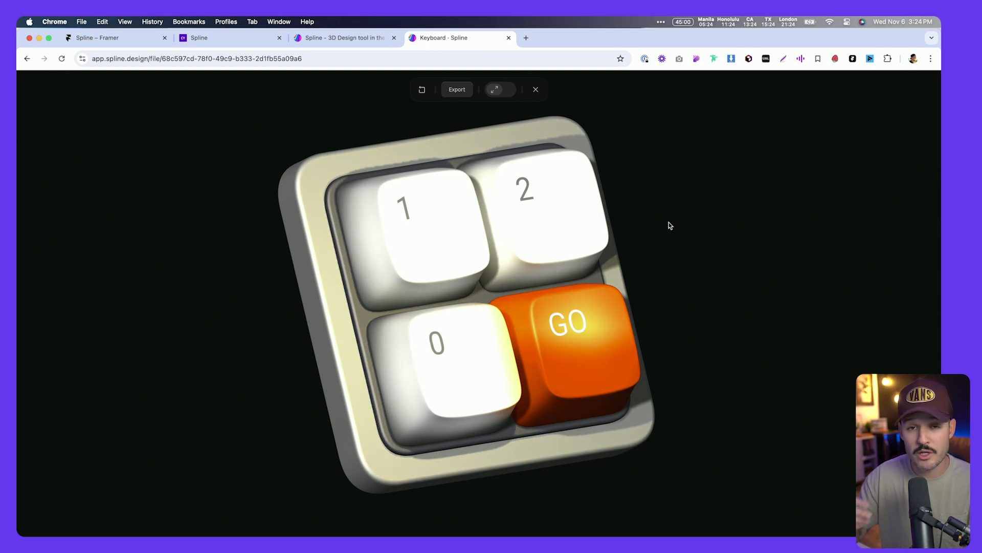
left_click(536, 89)
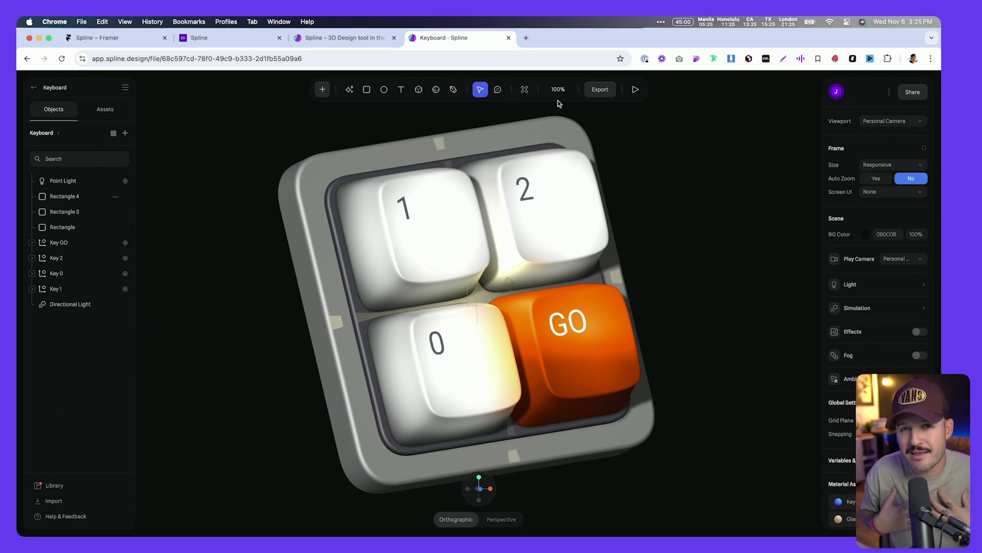
- Group all objects in the scene, from Point Light through Directional Light
left_click(61, 180)
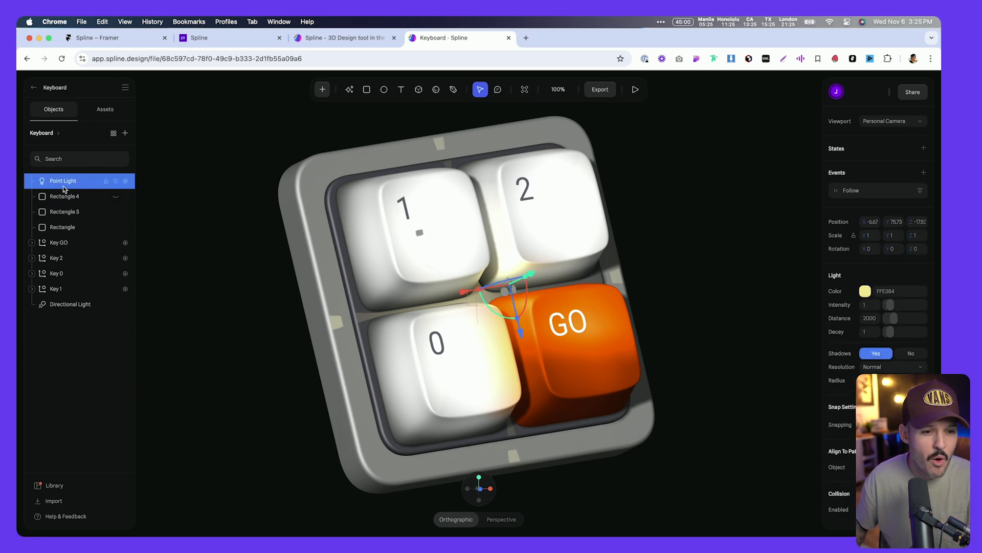
left_click(51, 305, "shift")
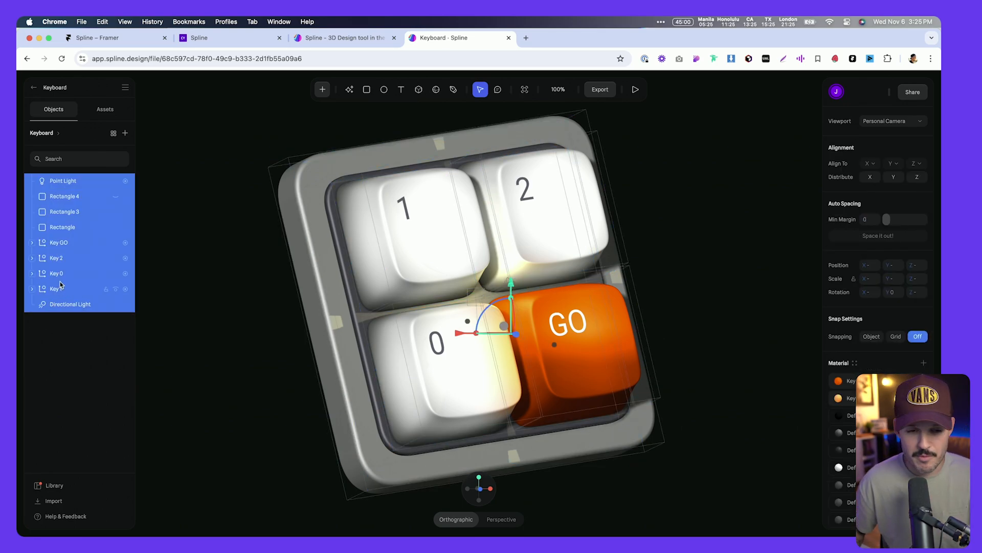
key("super+g")
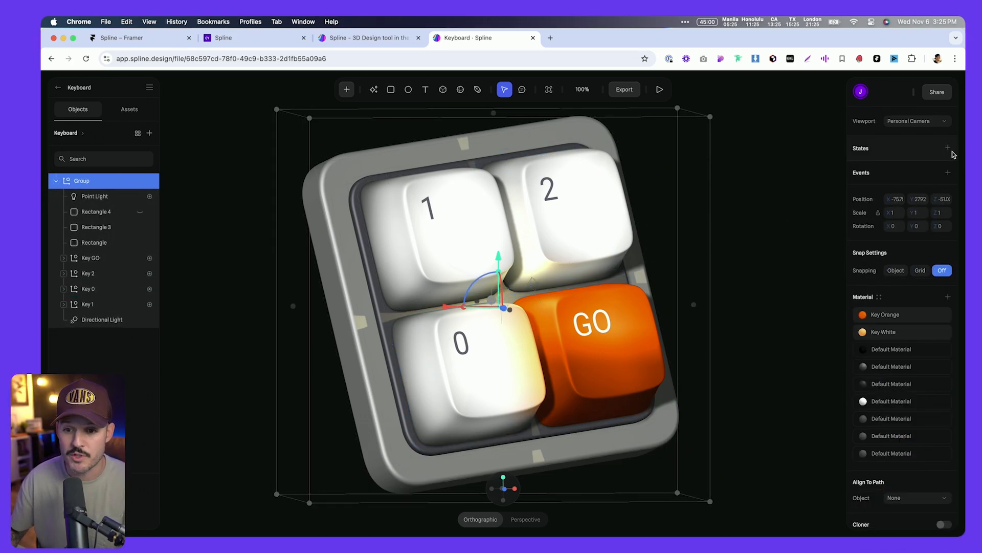
- Add a state and a Look At event to the whole keyboard group, and test its motion in play mode
left_click(948, 148)
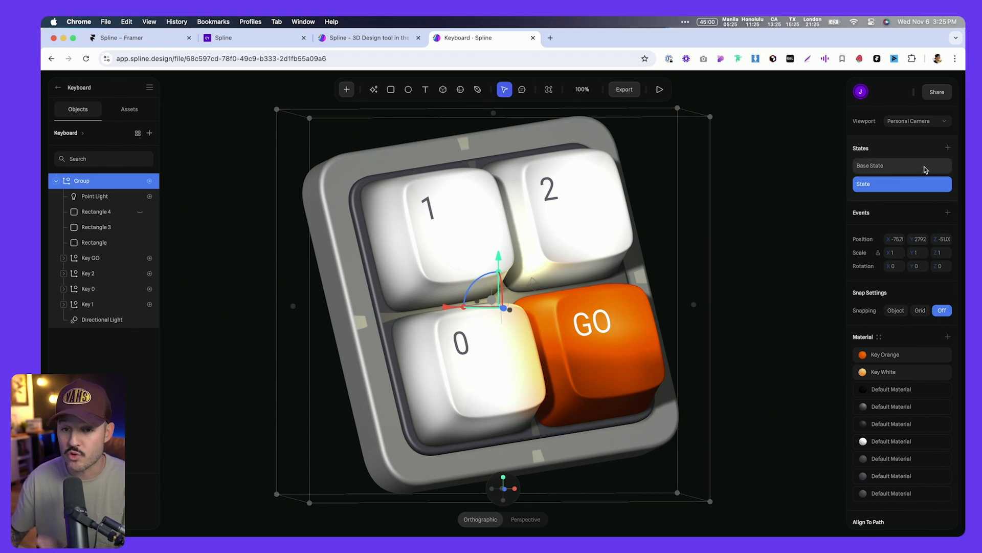
left_click(948, 213)
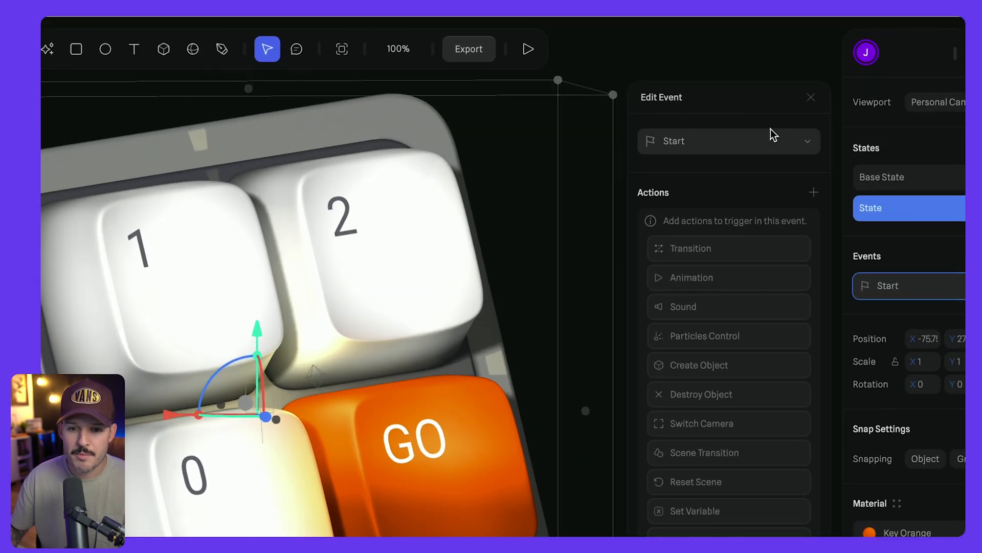
left_click(802, 144)
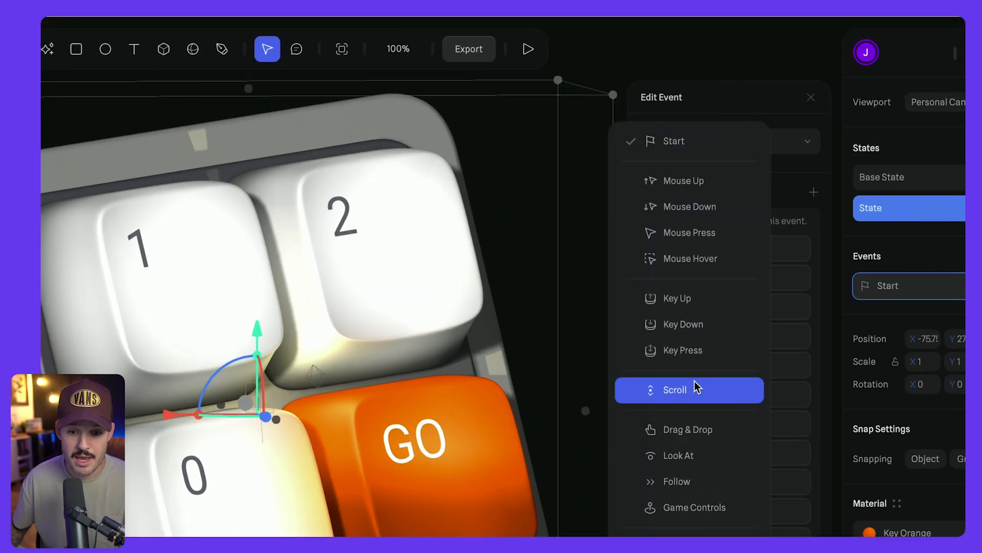
left_click(675, 454)
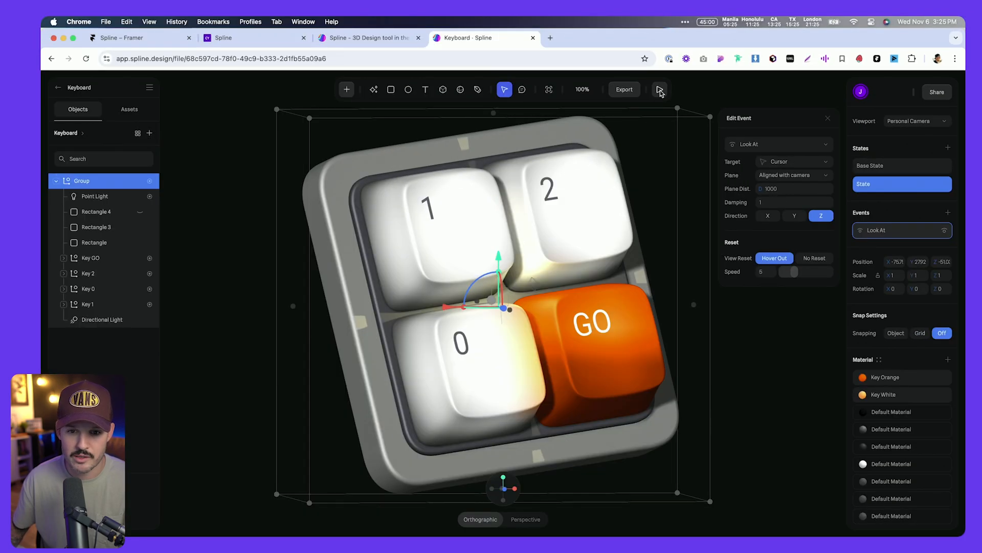
left_click(660, 90)
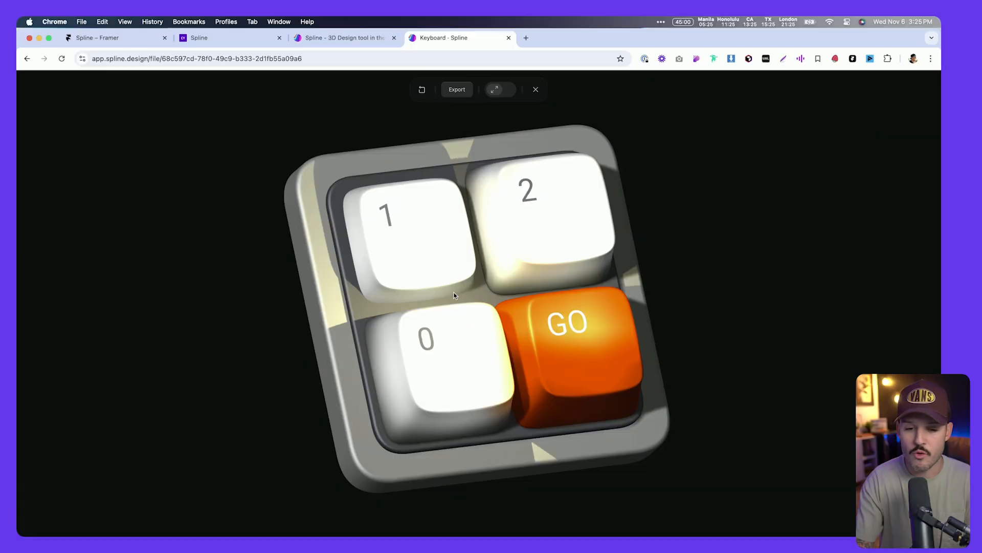
left_click(536, 90)
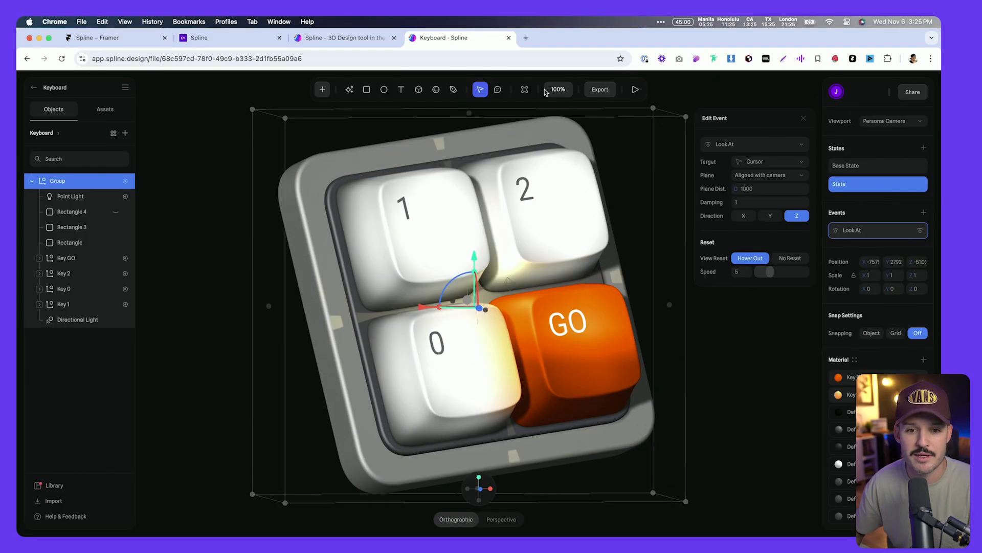
- Update the keyboard scene's public URL and copy its link
left_click(599, 89)
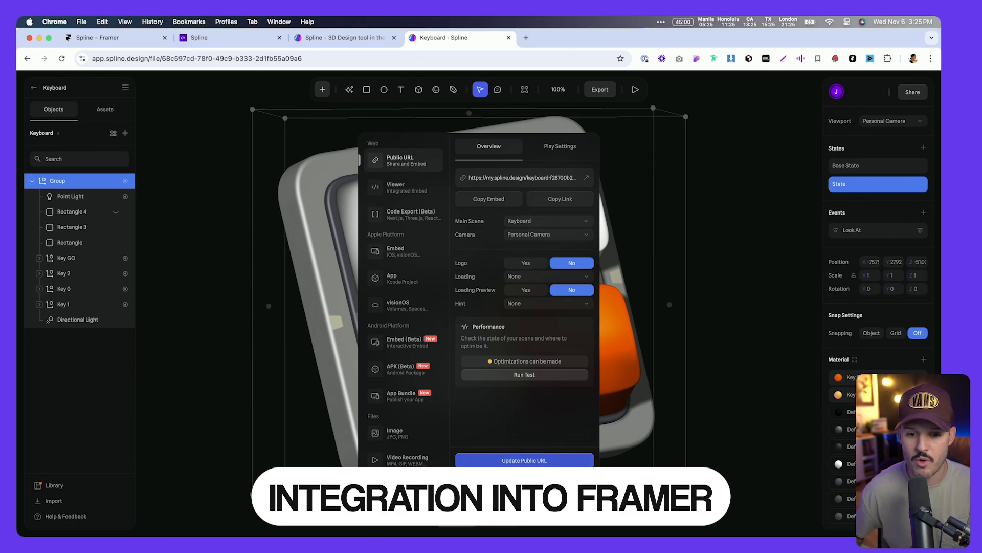
left_click(547, 462)
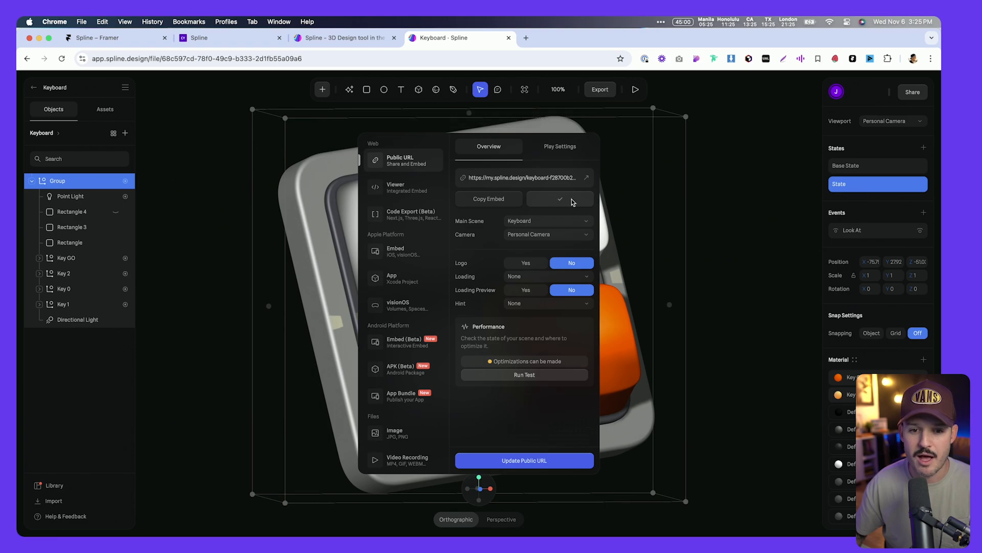
- Switch to the Framer project, find the Embed element and place it on the empty canvas beside the Desktop breakpoint
left_click(118, 37)
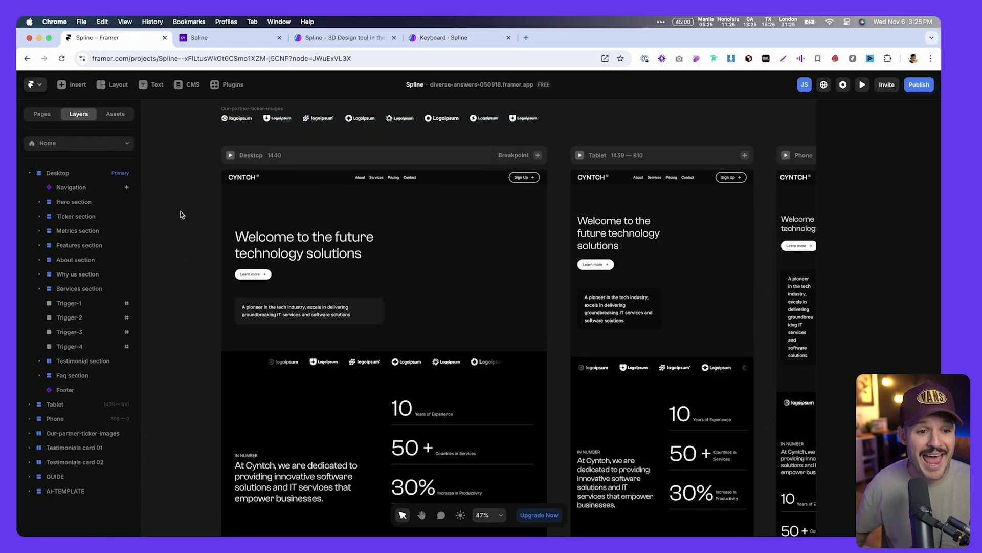
left_click(75, 86)
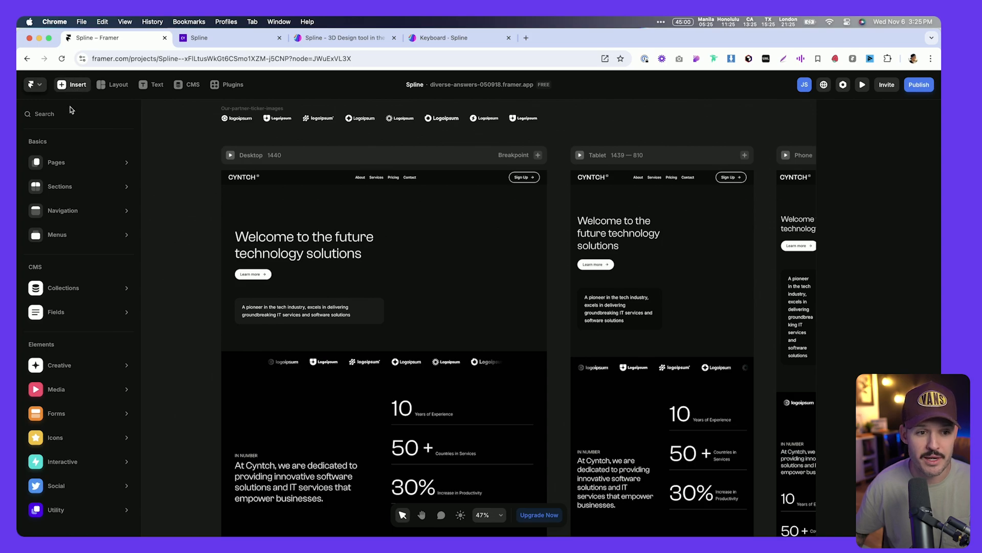
scroll(210, 182, "left", 5)
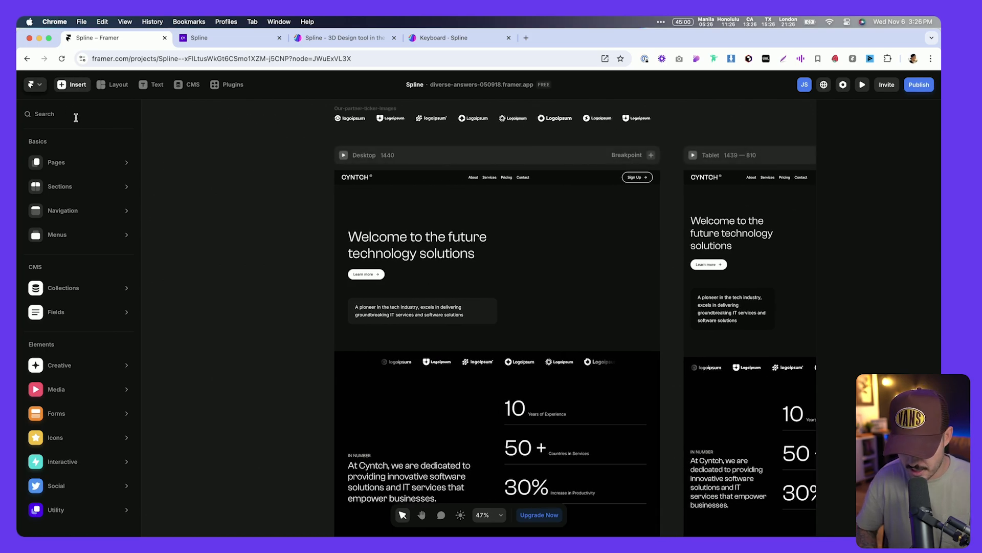
type("embed")
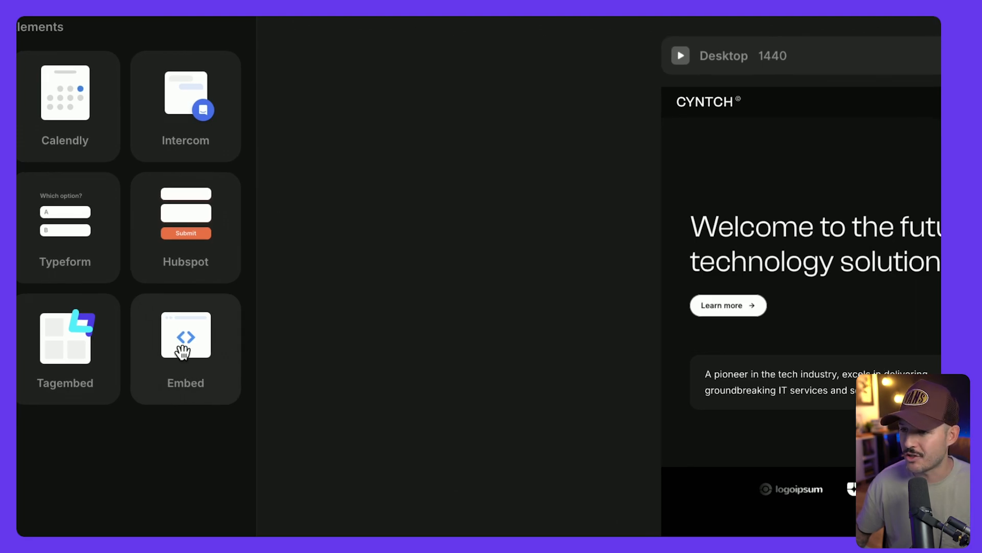
left_click_drag(183, 352, 483, 347)
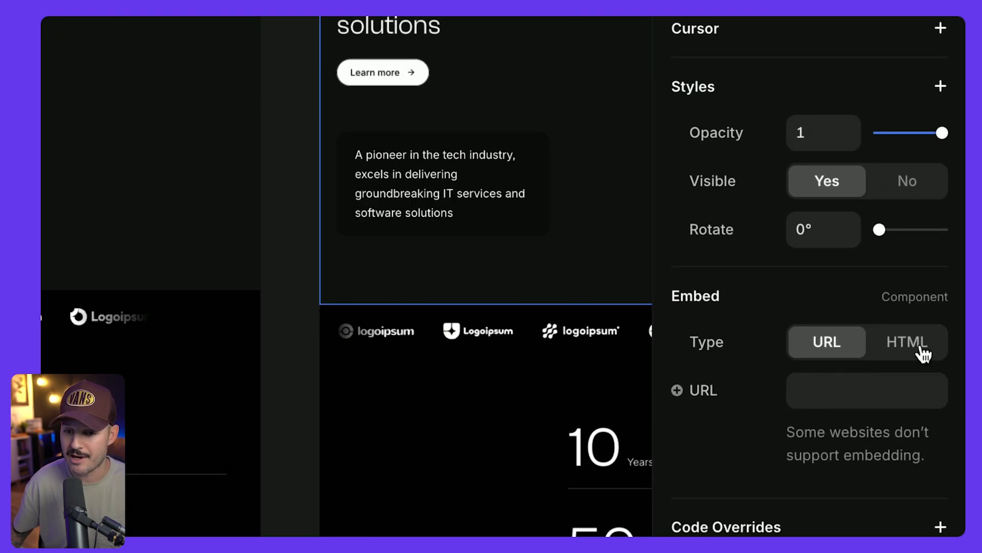
- Compare the embed's HTML and URL types, keep URL and paste the copied Spline link
left_click(921, 349)
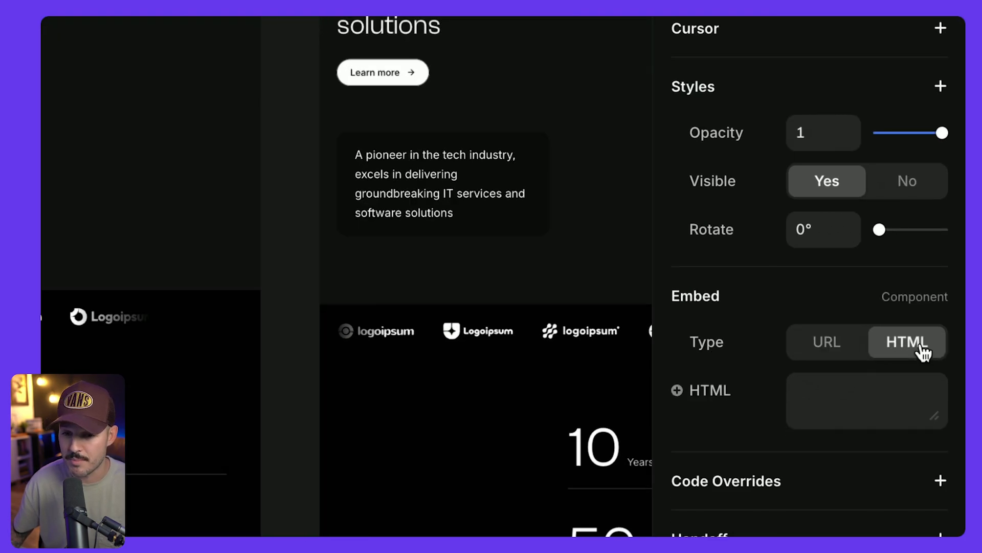
left_click(834, 354)
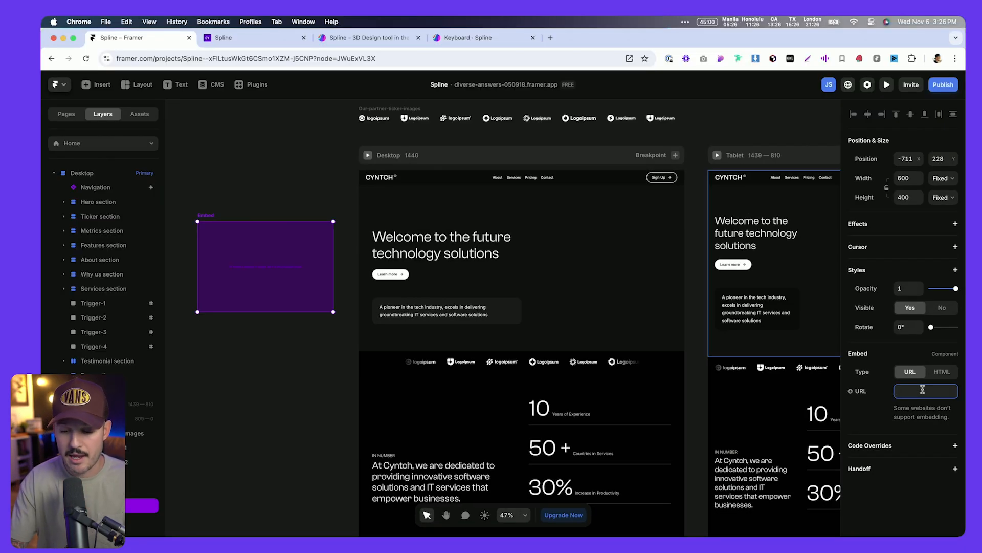
key("super+v")
key("Return")
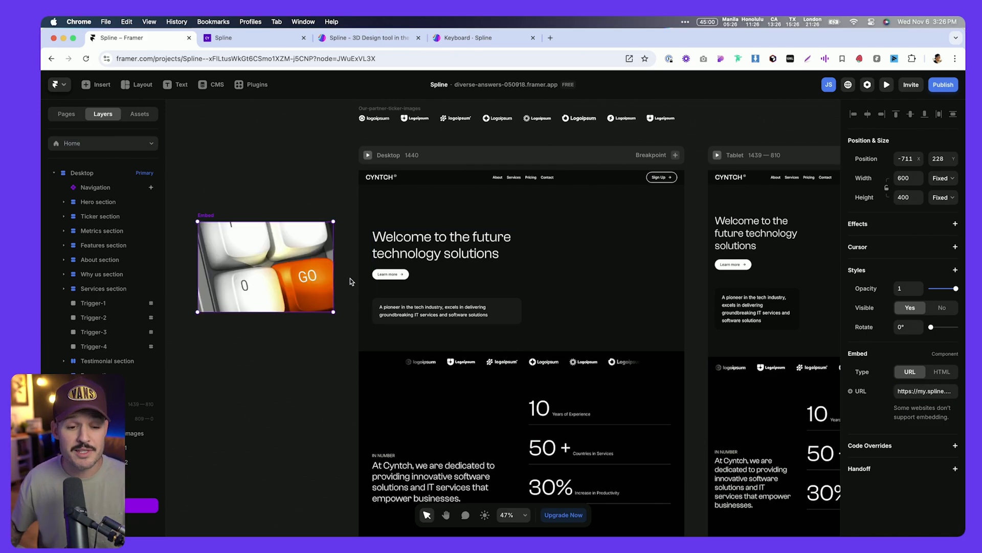
- Enlarge the embed to about 1208 × 990 so the whole keyboard fits, and position it on the empty canvas beside the Desktop breakpoint
scroll(252, 262, "left", 5)
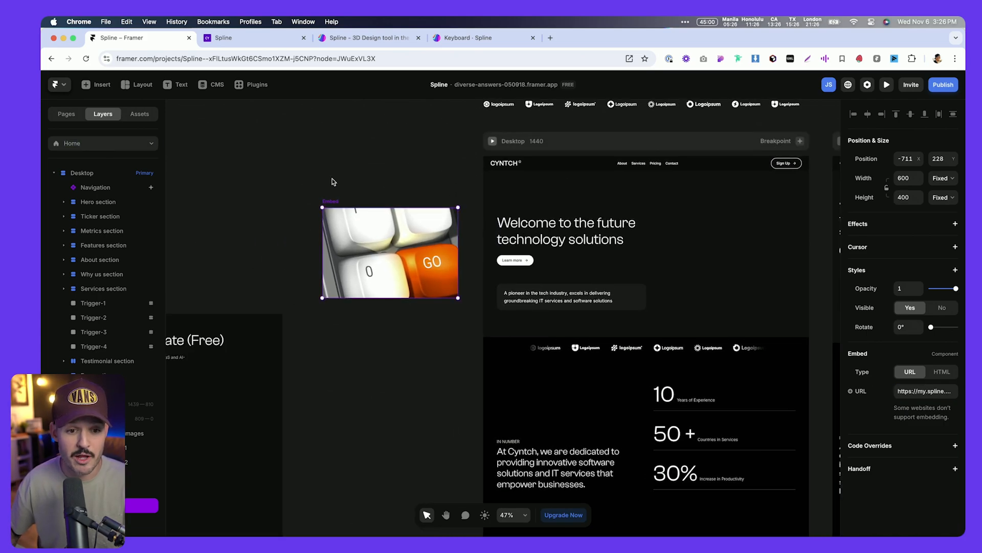
scroll(327, 241, "up", 3)
left_click_drag(364, 264, 288, 205, "alt+shift")
left_click_drag(406, 287, 325, 189)
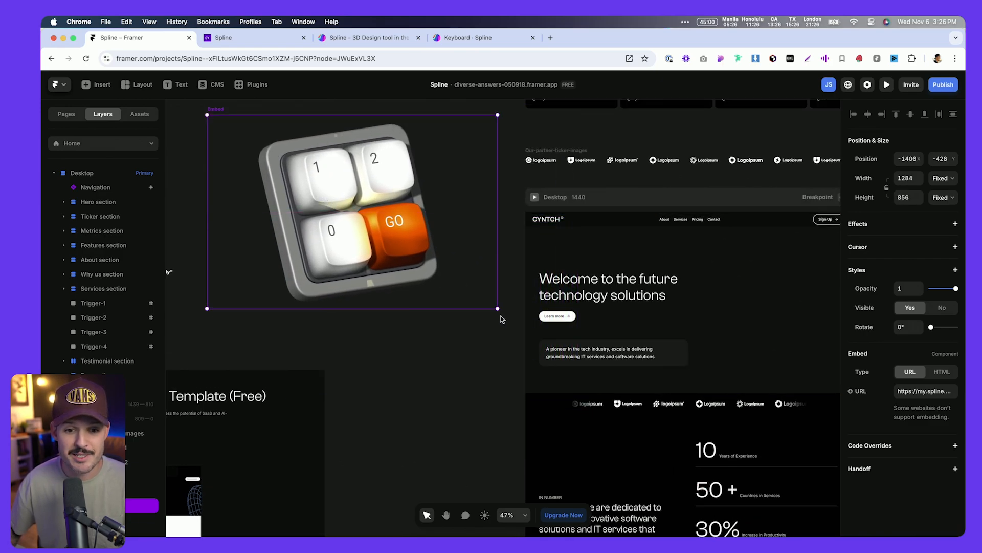
left_click_drag(497, 308, 439, 318)
mouse_move(439, 317)
left_mouse_down()
mouse_move(455, 306)
mouse_move(455, 316)
left_mouse_up()
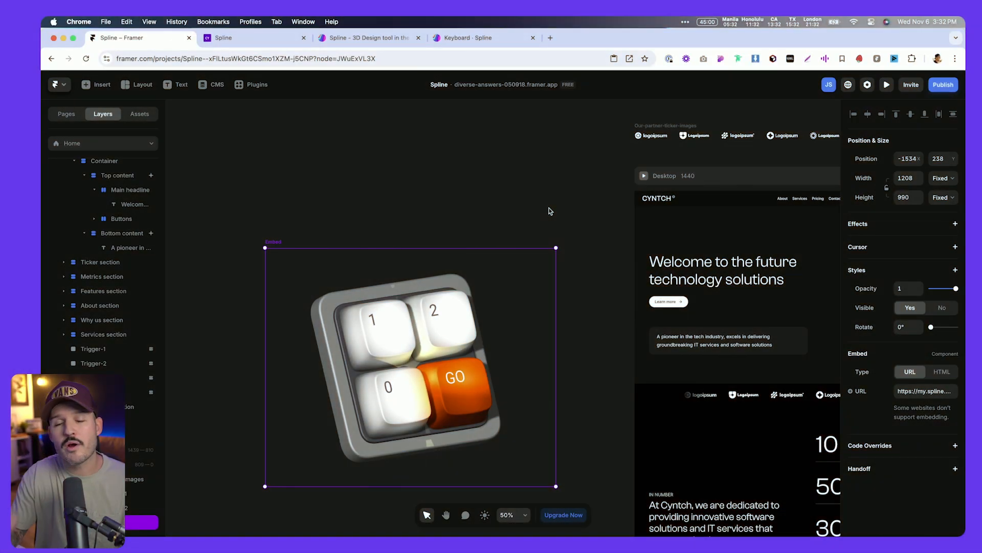
left_click_drag(419, 318, 431, 226)
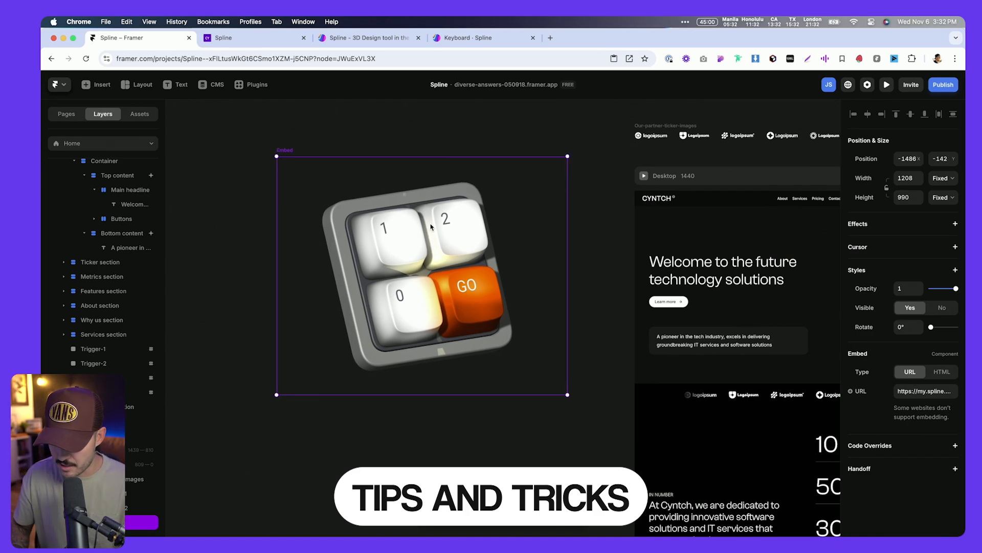
- Wrap the embed in a frame and remove the frame's white fill, leaving the embed selected
key("super+alt+Return")
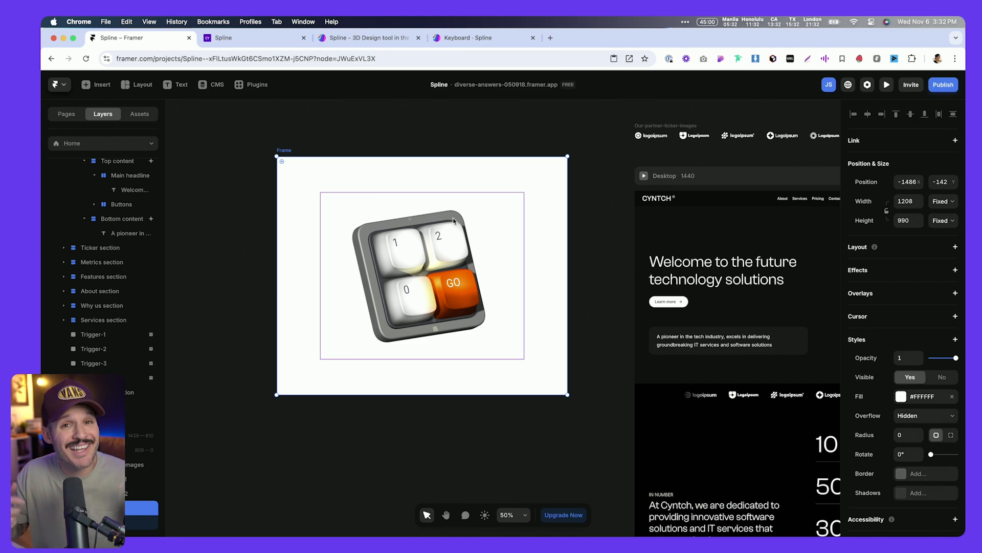
left_click(953, 396)
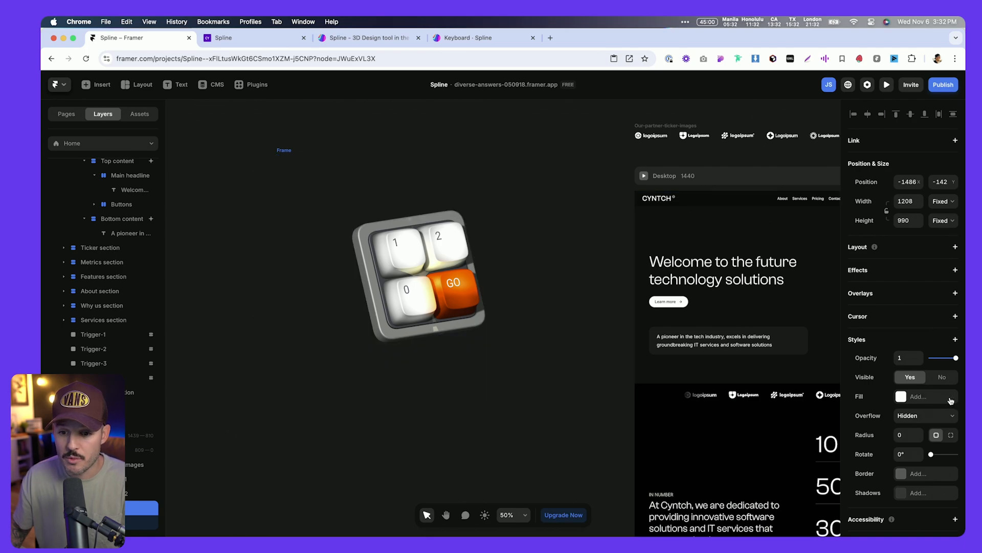
left_click(418, 310)
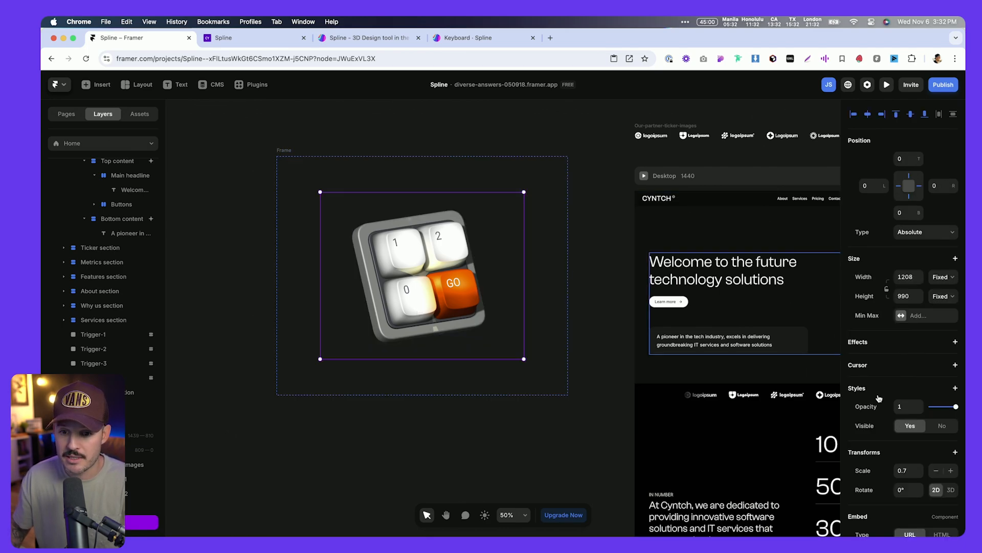
- Try several larger and smaller scales for the embed, ending at 0.9
scroll(955, 466, "down", 3)
left_click(951, 334)
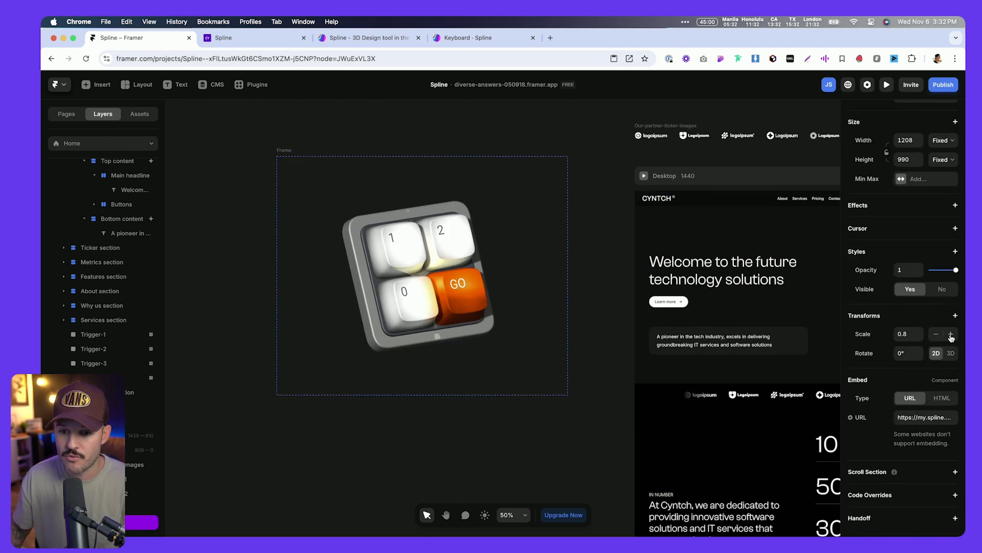
left_click(950, 334)
left_click(950, 334)
left_click(936, 334)
left_click(936, 334)
left_click(936, 334)
left_click(951, 334)
left_click(950, 334)
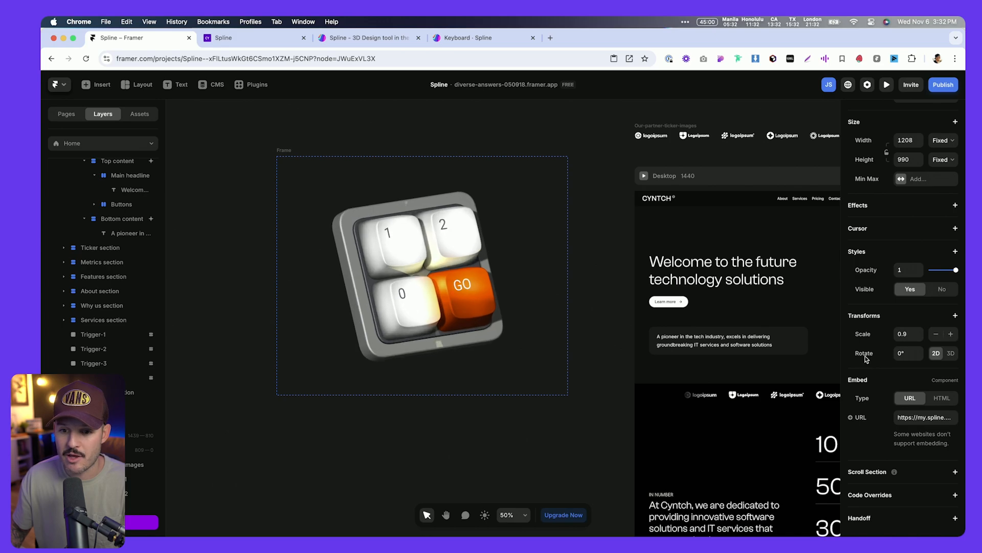
- Remove the embed's Rotate transform and set its scale to 0.8
right_click(864, 357)
left_click(878, 400)
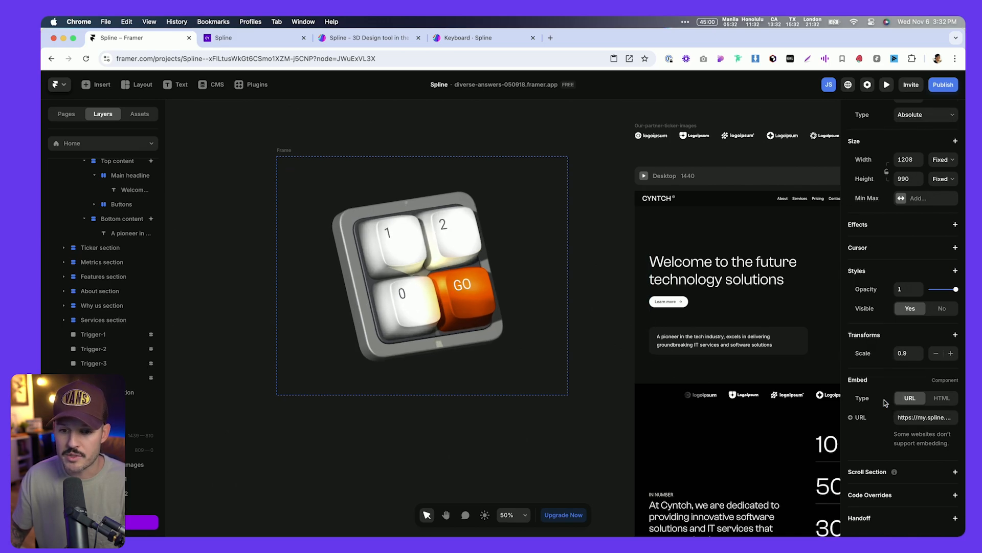
left_click(952, 353)
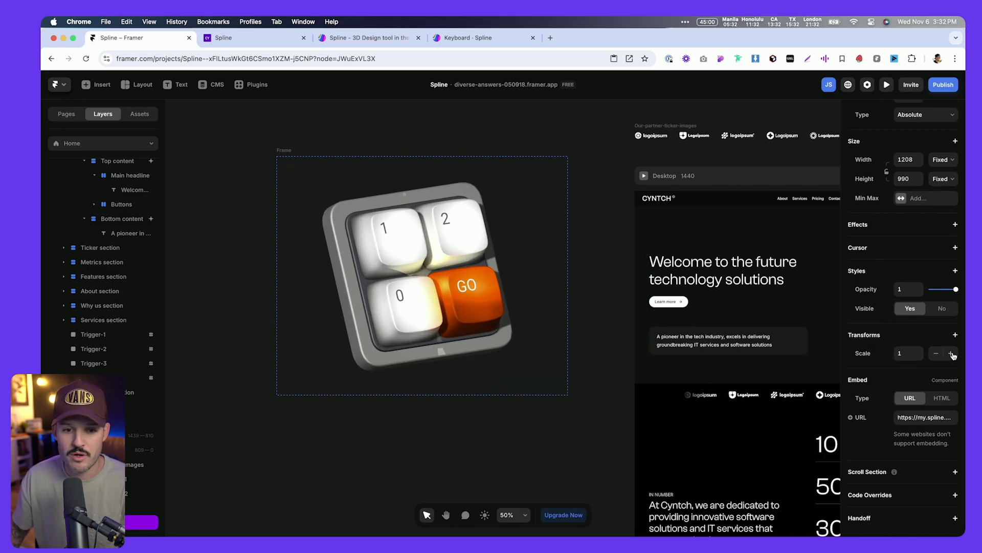
left_click(937, 354)
left_click(937, 353)
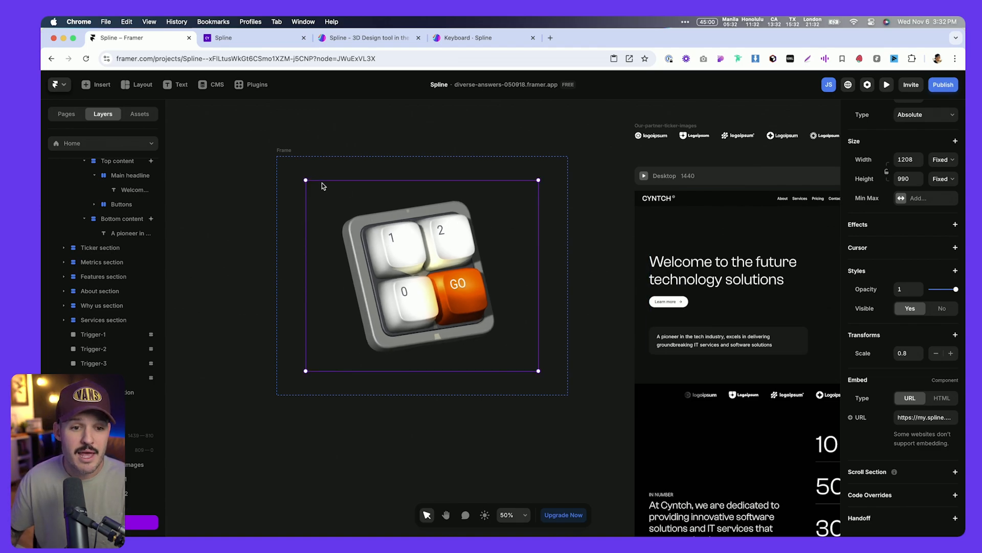
- Cut the frame containing the embed from the empty canvas and paste it into the Desktop breakpoint's hero section
left_click(285, 151)
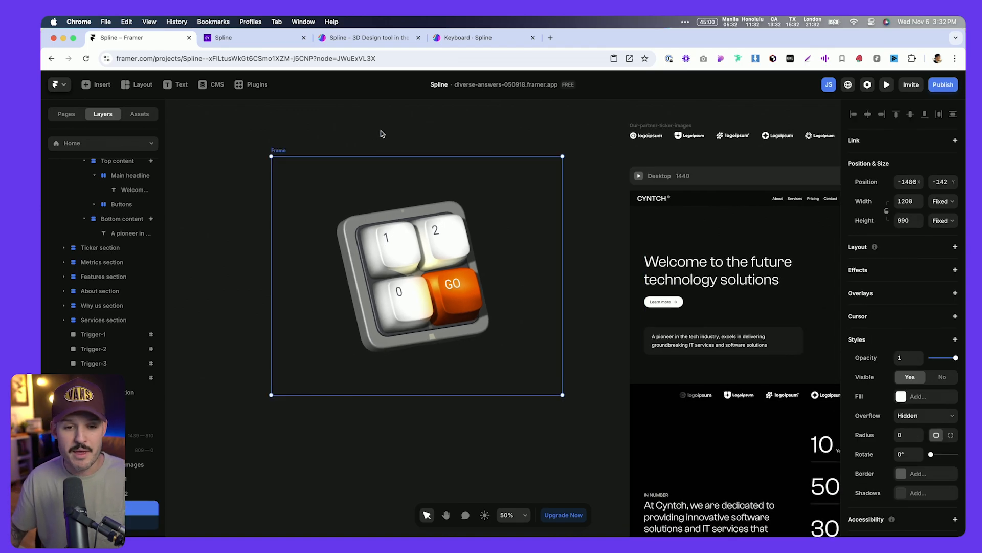
key("Delete")
scroll(481, 202, "right", 5)
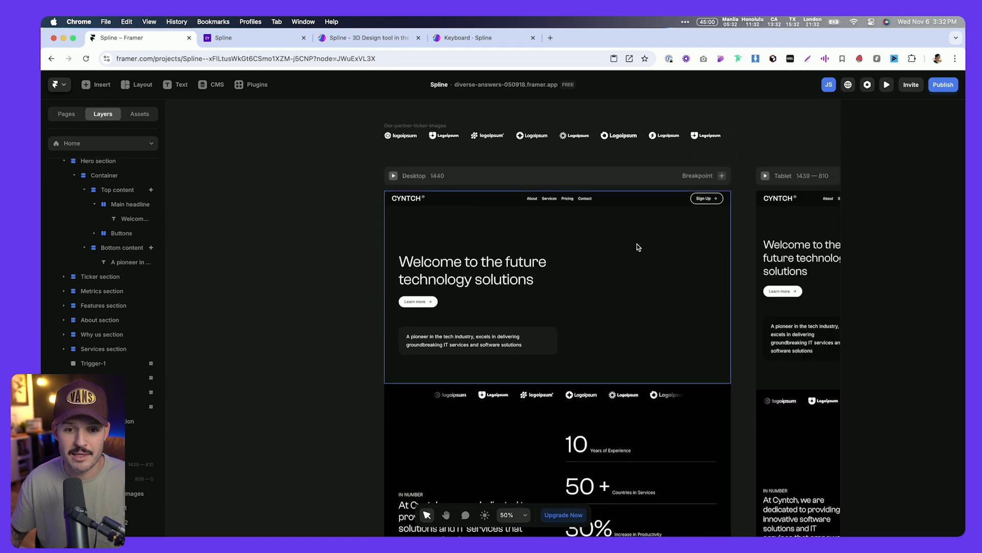
left_click(643, 254)
key("super+v")
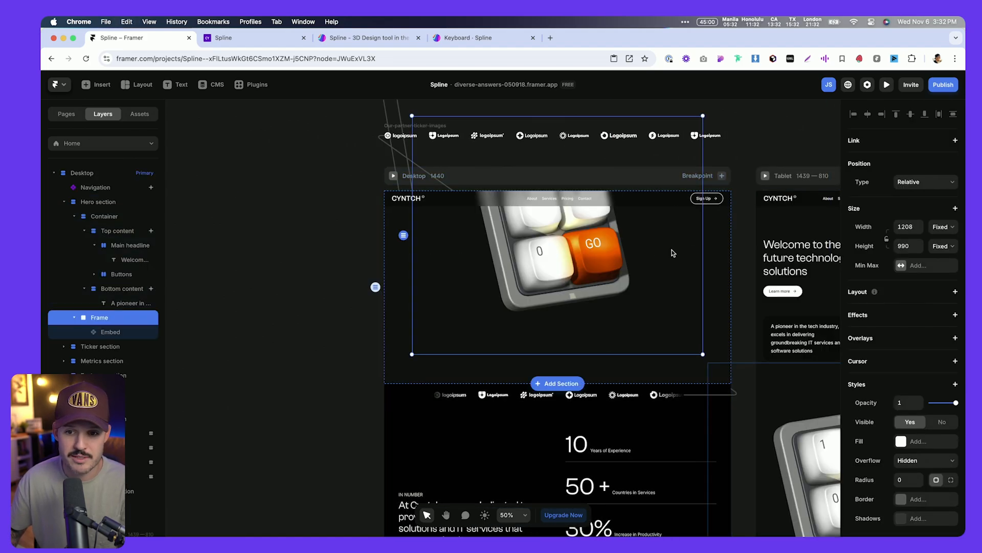
- Make the frame's position Absolute and offset it -76 from the top and about -246 from the right, placing the keyboard beside the headline
left_click(944, 189)
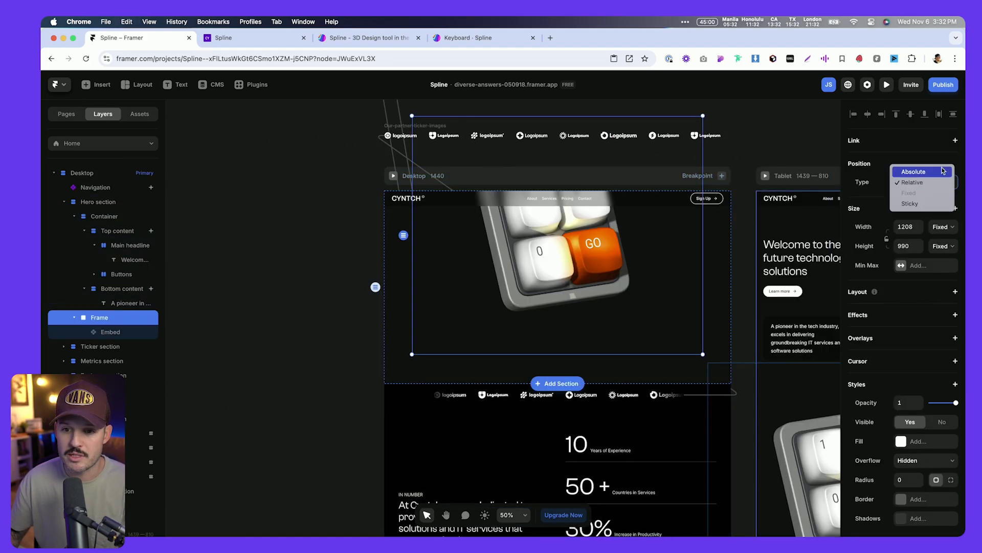
left_click(941, 174)
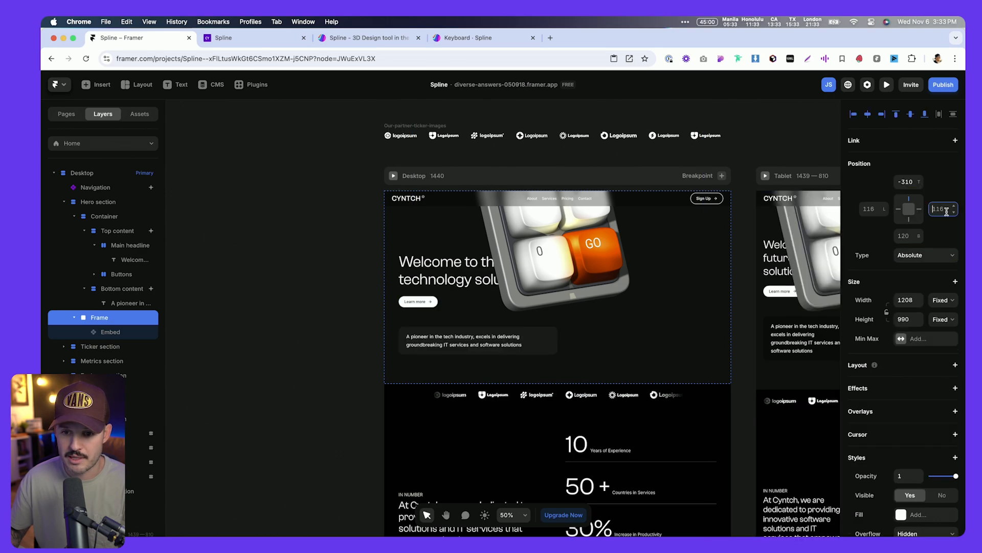
type("0")
key("Tab")
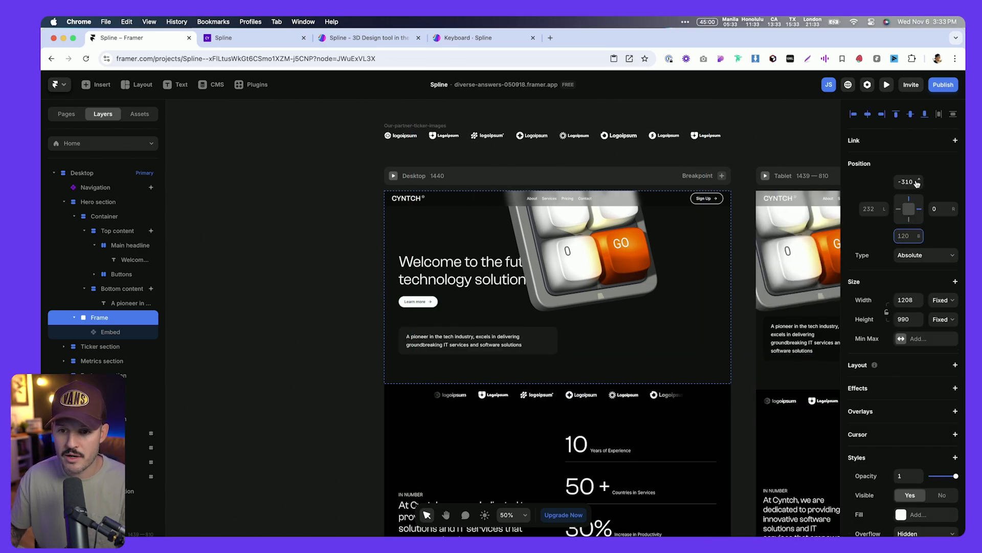
left_click_drag(917, 184, 951, 330)
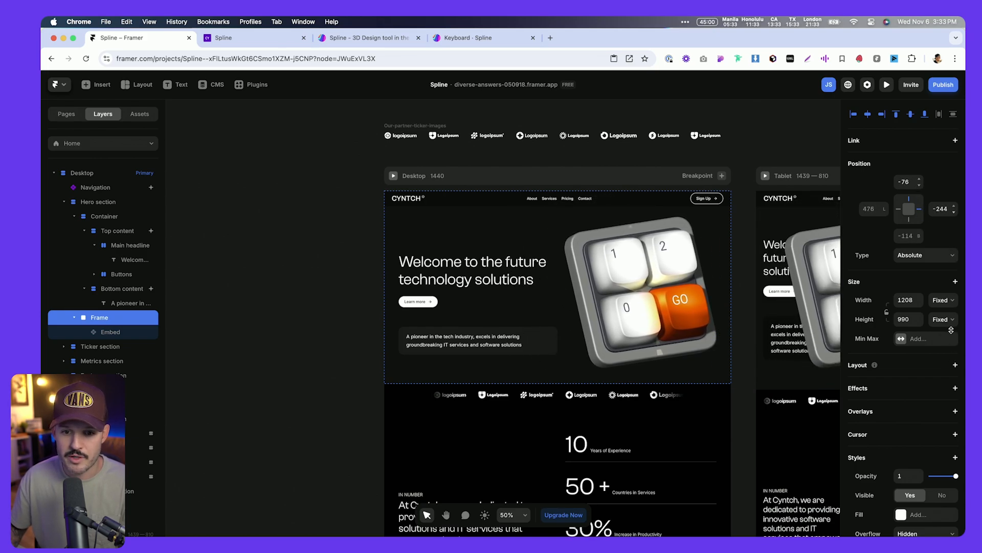
- Collapse the hero section's Container layer and reorder the keyboard Frame so it comes before Container
left_click(472, 265)
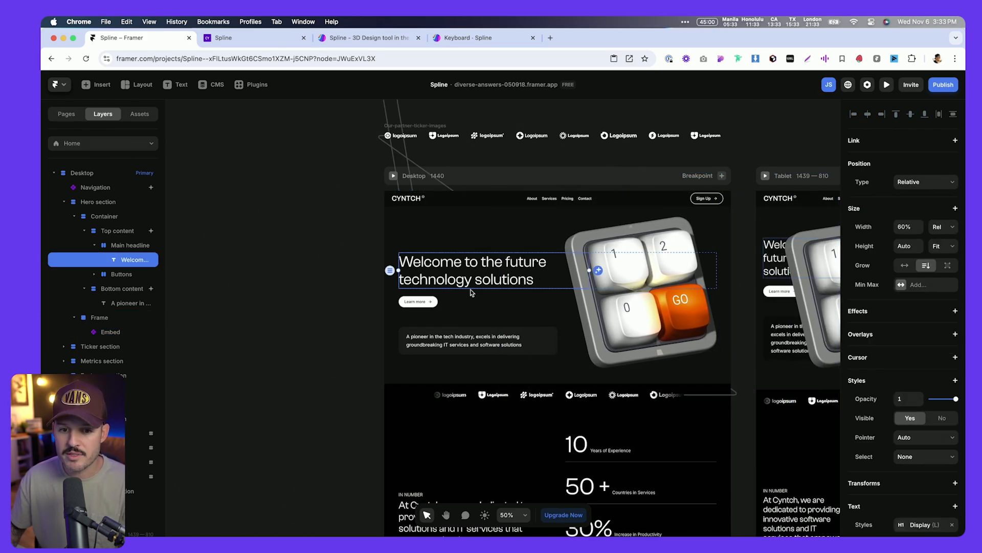
left_click(499, 312)
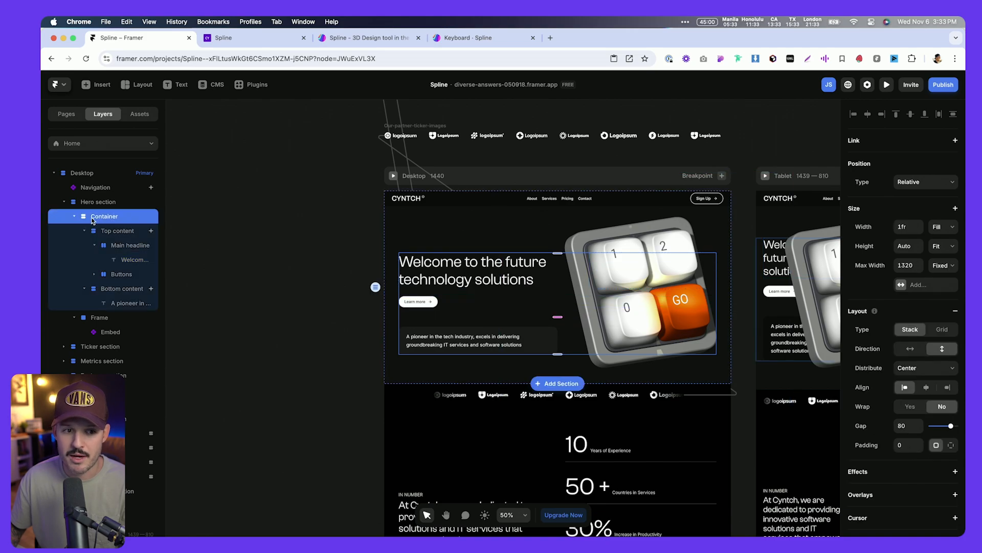
left_click(74, 217)
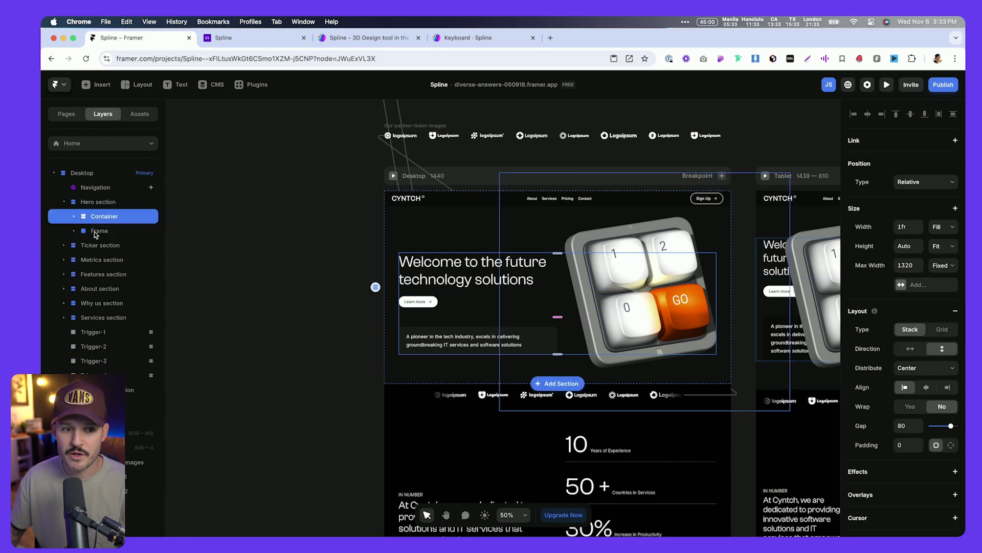
left_click_drag(95, 234, 104, 210)
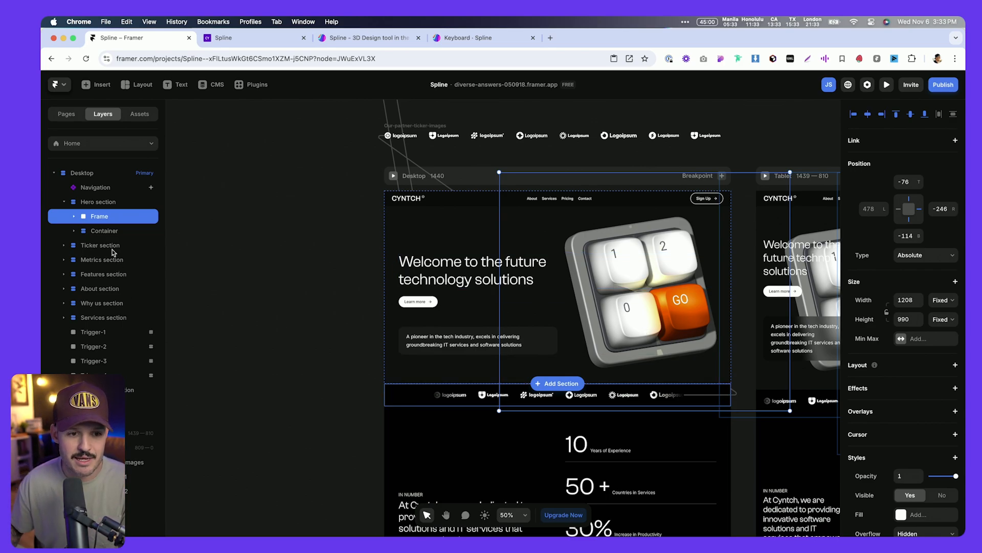
- Raise the keyboard frame's Z Index to 9 and check the Desktop breakpoint in a preview
scroll(887, 403, "down", 5)
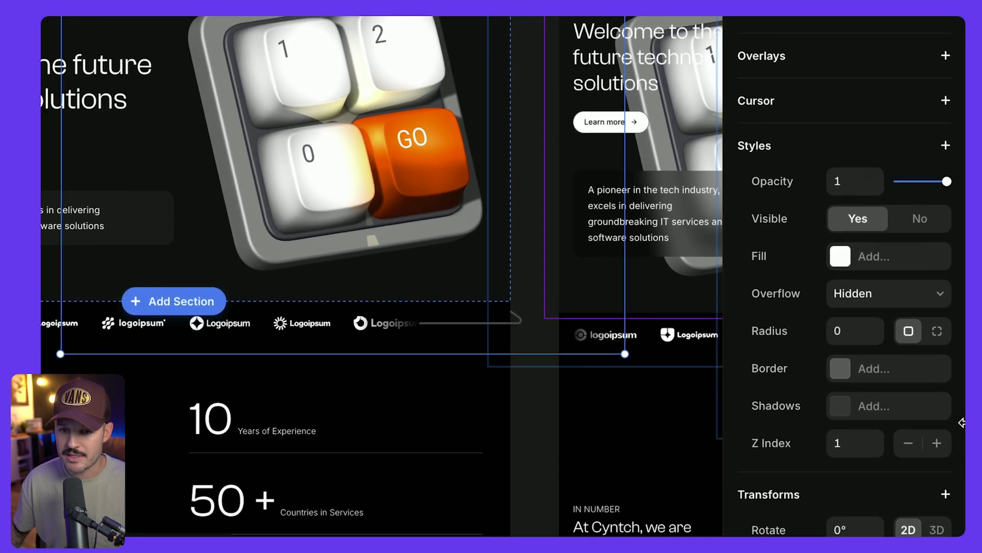
left_click(938, 445)
left_click(939, 445)
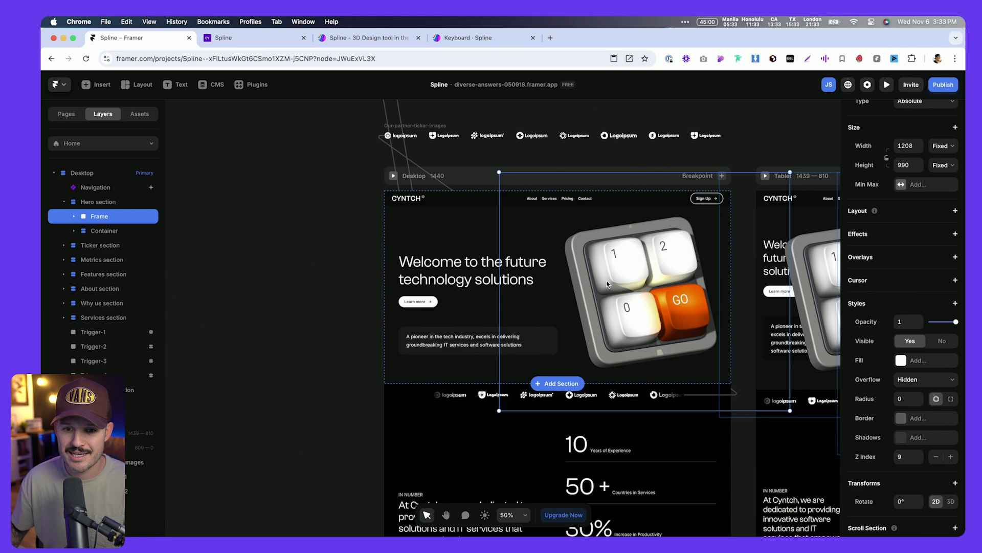
left_click(392, 176)
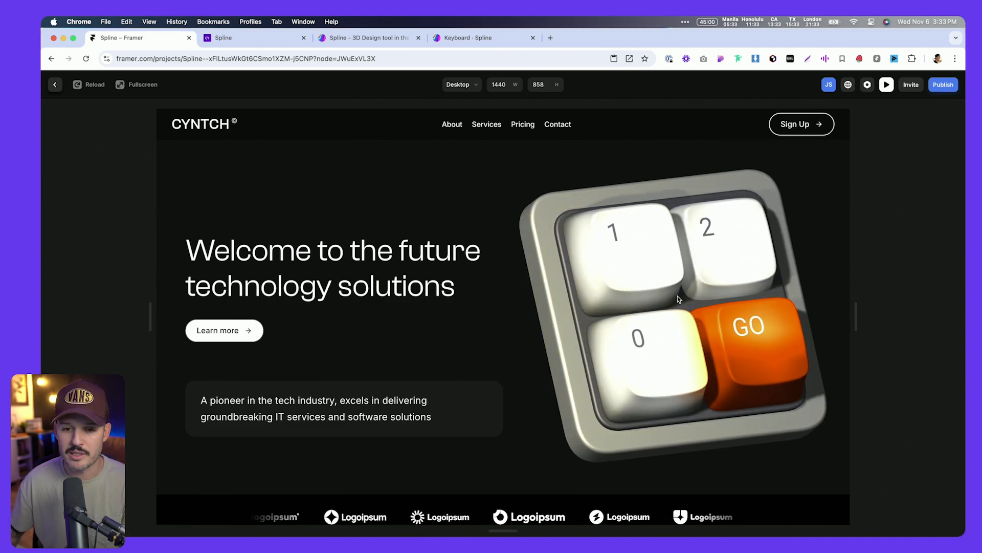
key("Escape")
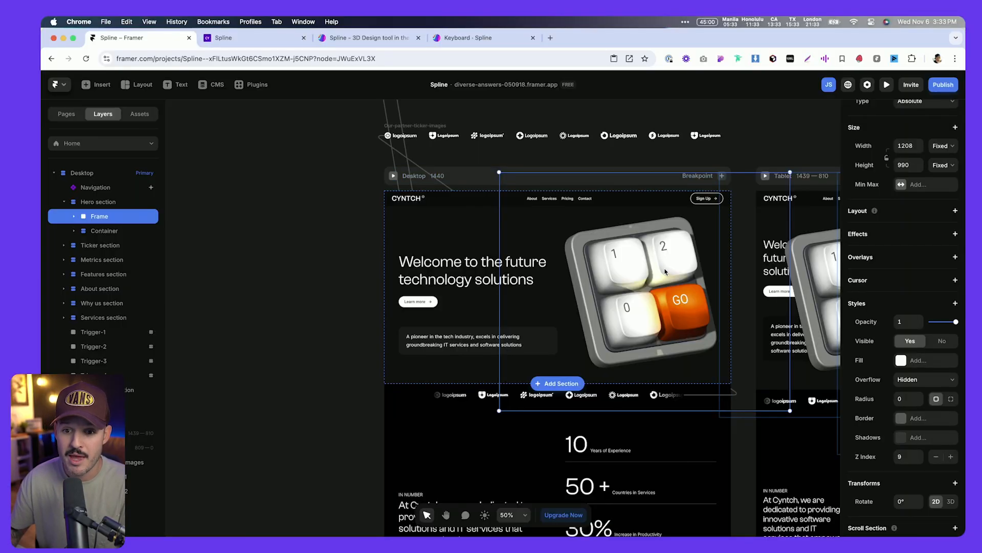
- Add a Scroll Speed effect to the keyboard frame and set its speed to 70%
left_click(955, 234)
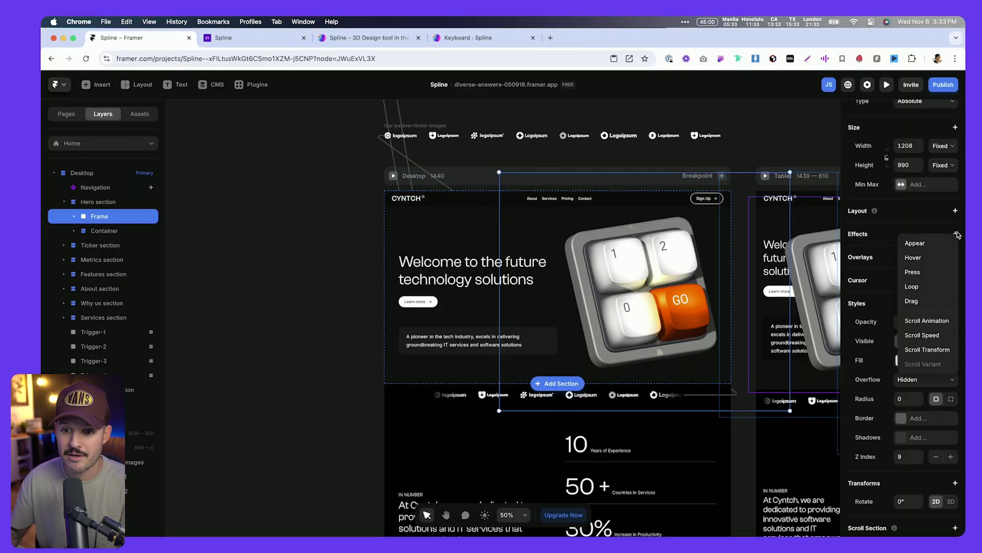
left_click(947, 336)
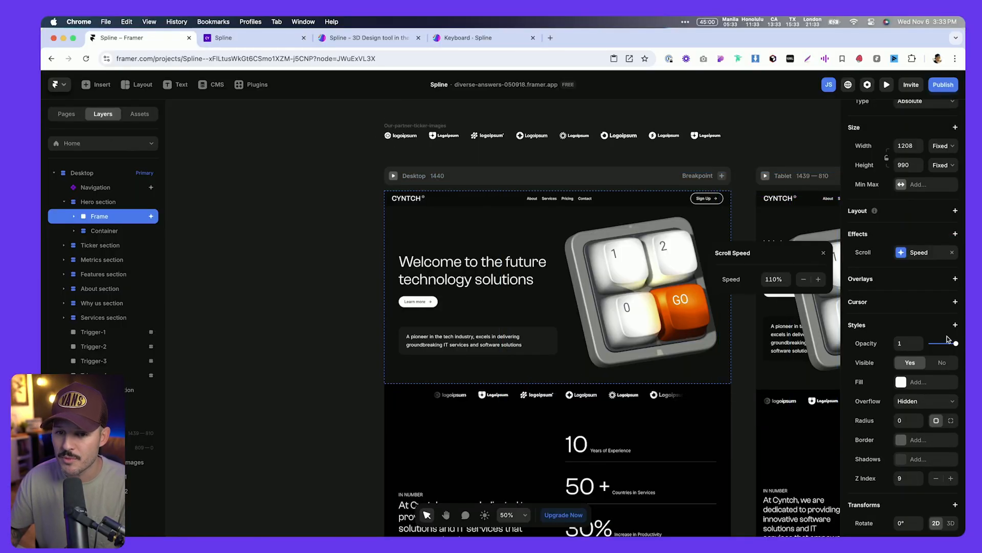
left_click(804, 279)
left_click(804, 279)
left_click(804, 279)
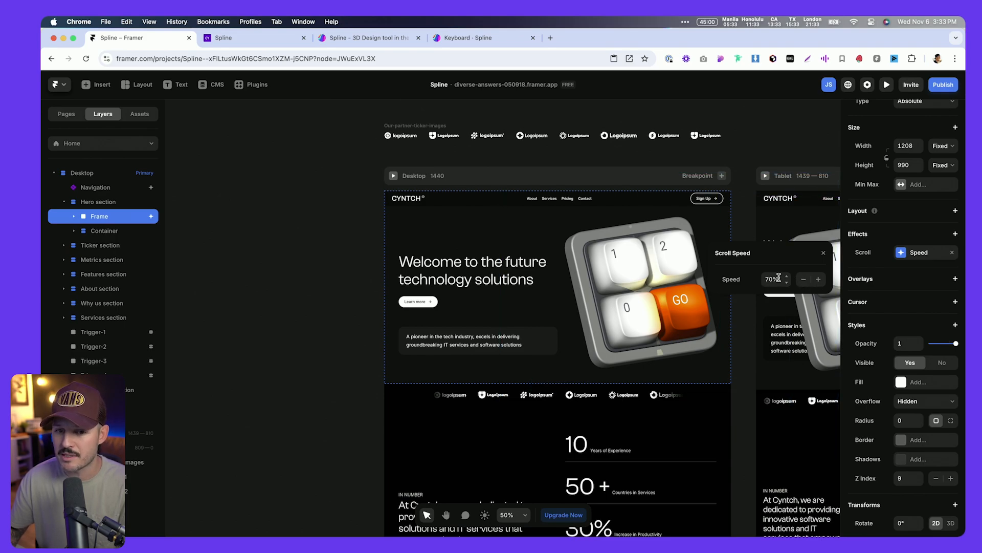
- Preview the page and scroll through the hero section repeatedly to examine the keyboard's scroll speed against the text
left_click(886, 84)
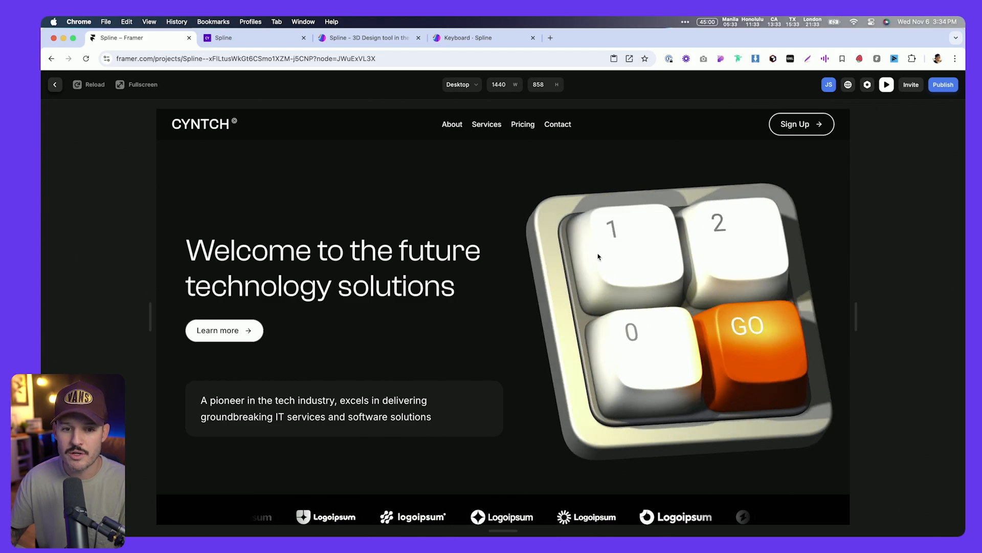
scroll(441, 284, "down", 5)
scroll(441, 284, "up", 3)
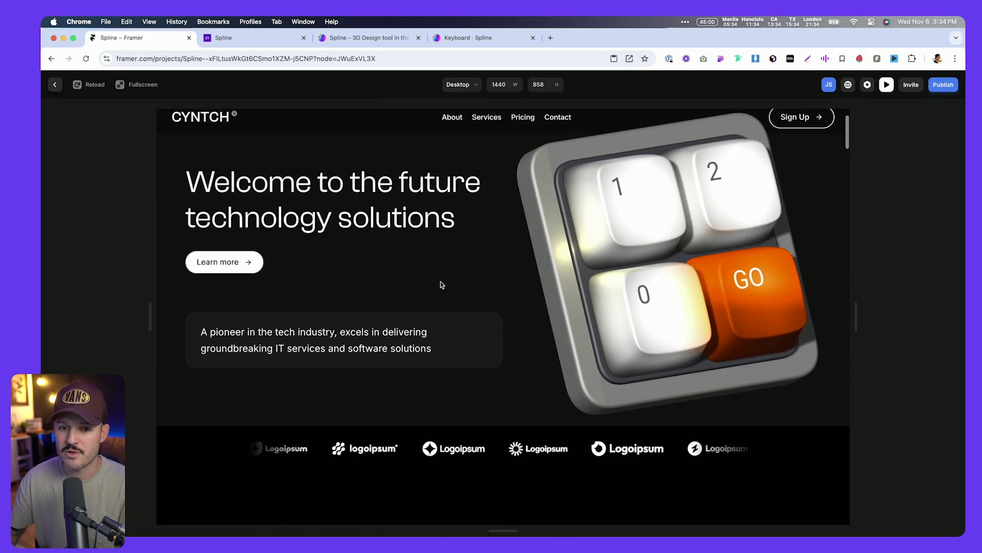
scroll(442, 284, "down", 5)
scroll(441, 284, "up", 5)
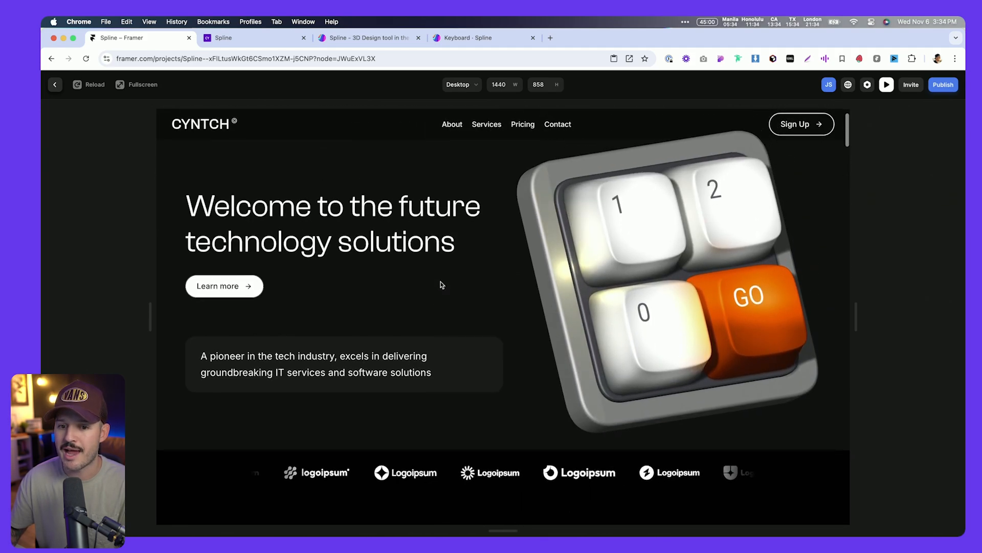
scroll(441, 283, "down", 4)
scroll(440, 281, "up", 4)
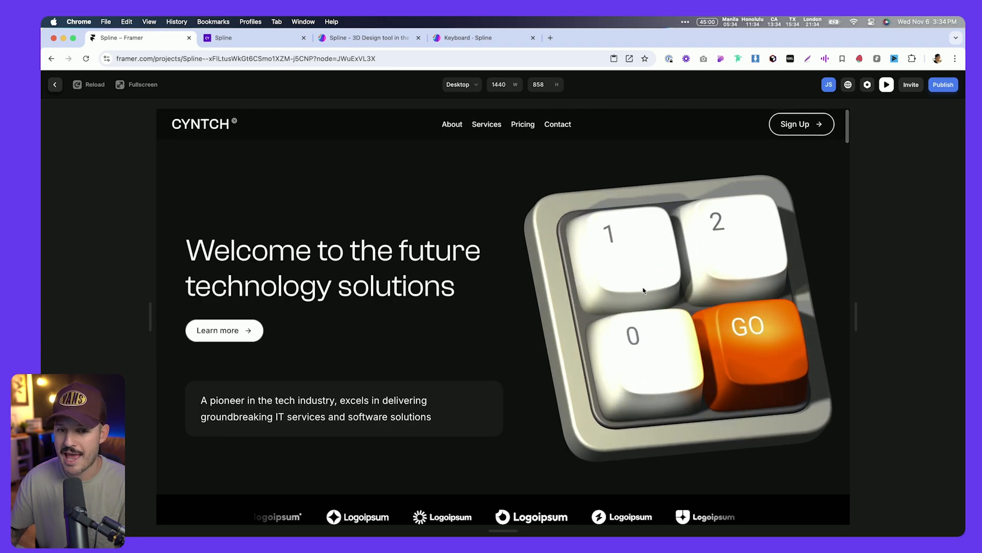
scroll(449, 311, "down", 4)
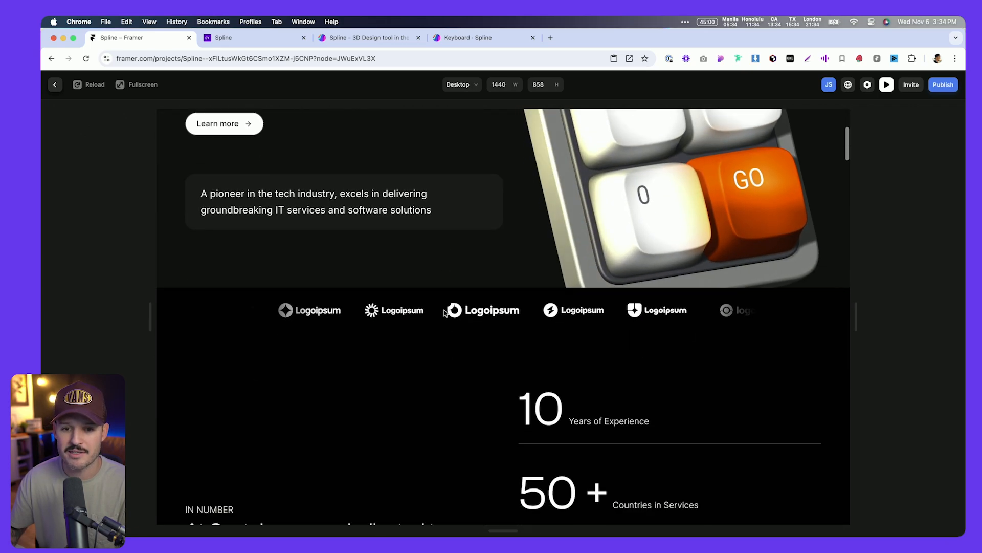
scroll(460, 297, "up", 4)
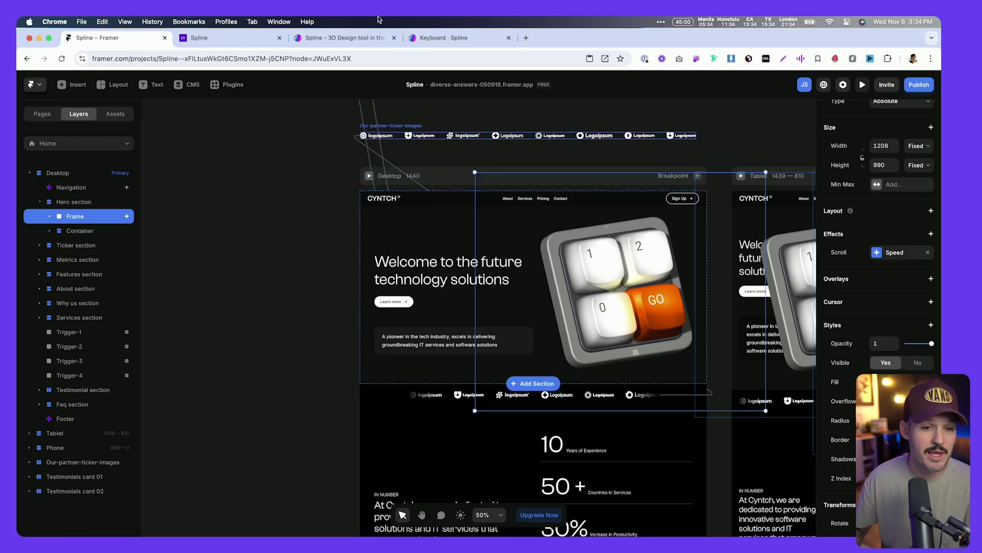
- Switch to the Keyboard scene in Spline, return to the home page and open the Particles file
left_click(358, 39)
left_click(417, 39)
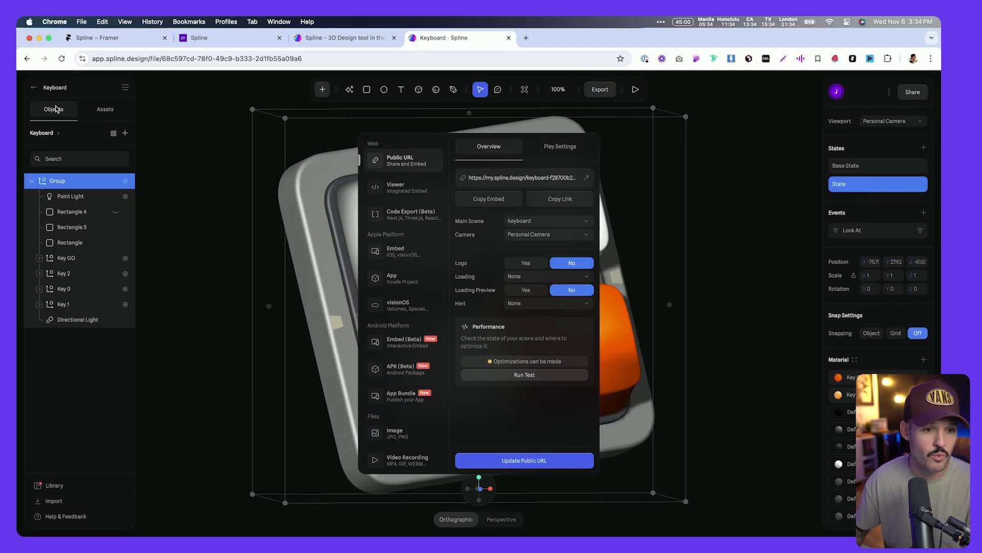
left_click(30, 88)
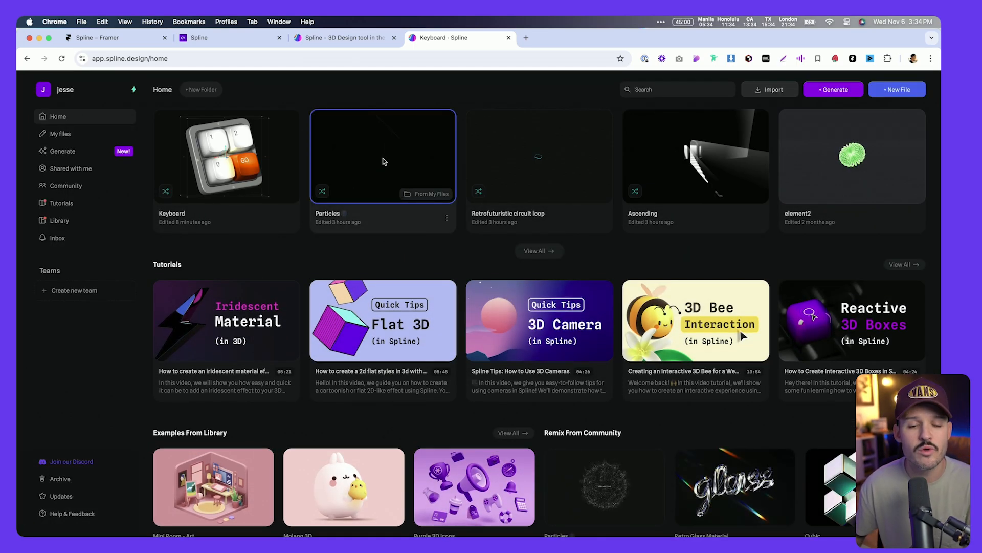
left_click(383, 162)
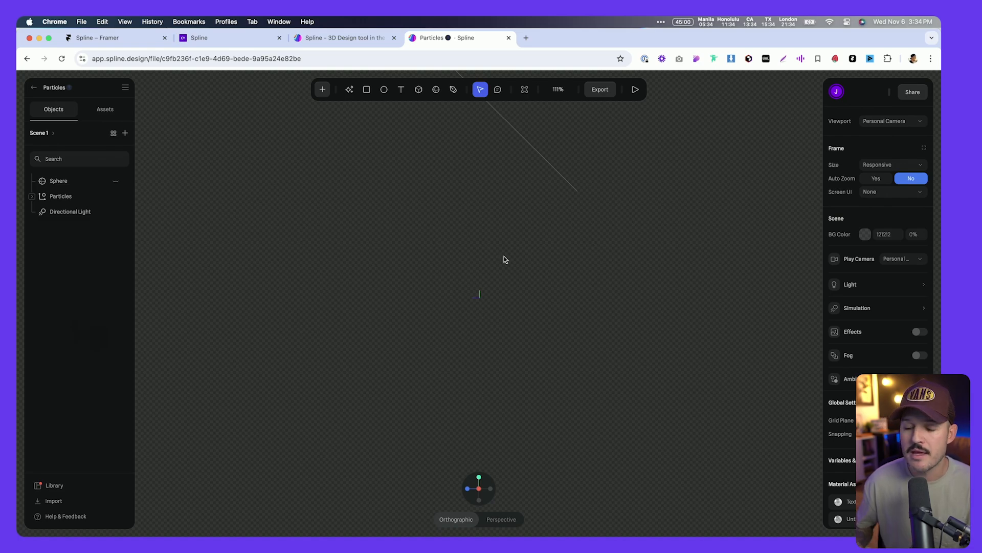
- Play the Particles scene to examine its motion, exit playback and open the scene's public URL export settings to get the link
left_click(635, 90)
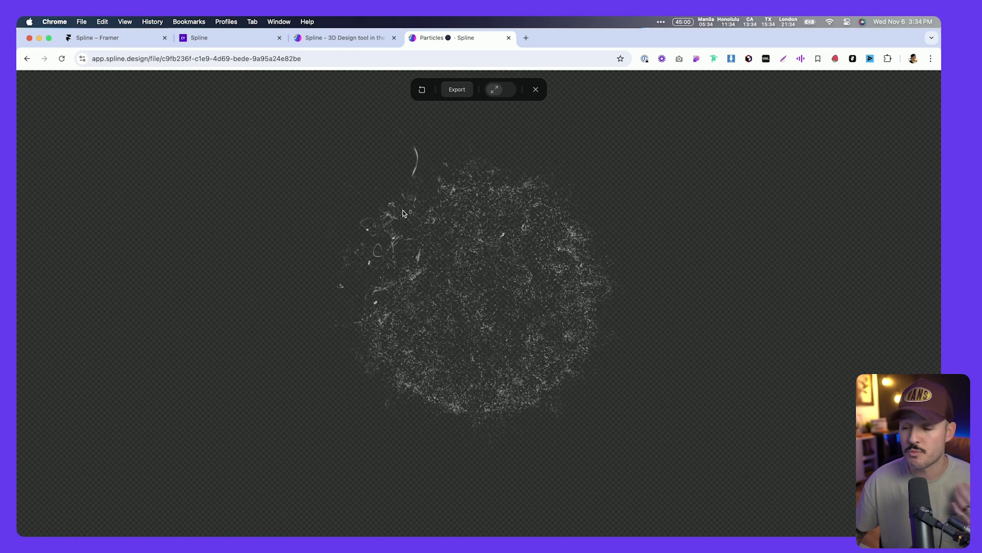
left_click(535, 89)
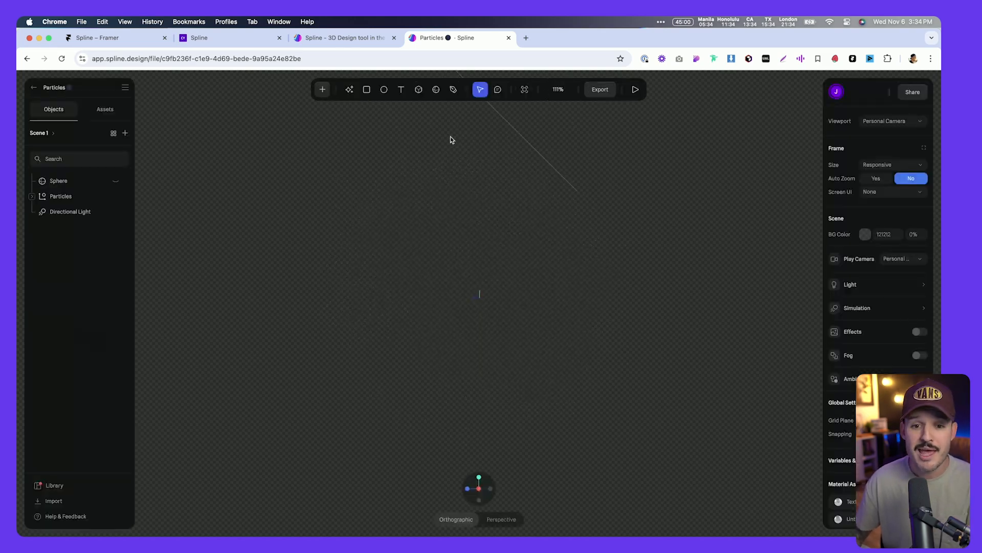
left_click(599, 90)
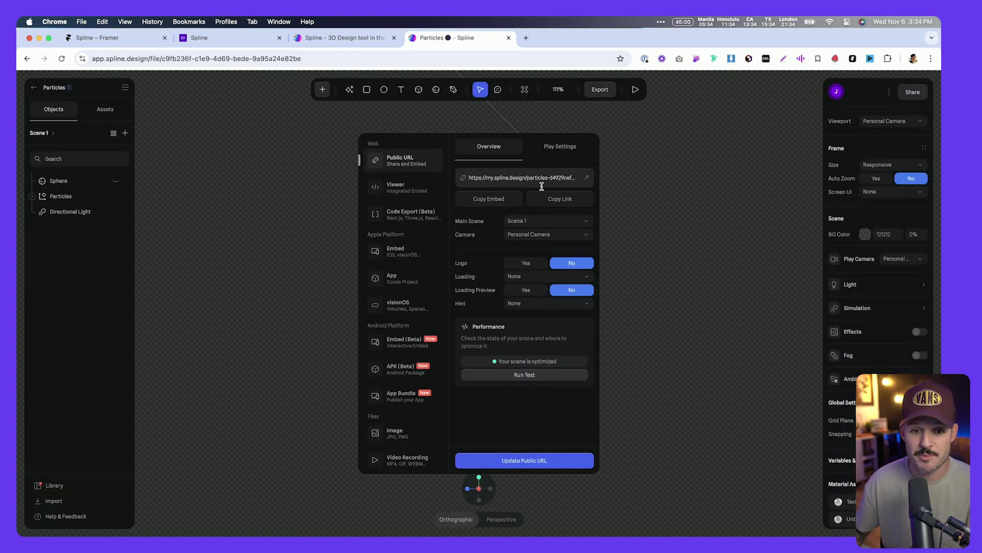
- Switch to the Framer project and duplicate the keyboard frame inside the Hero section
left_click(101, 41)
left_click(191, 351)
left_click(79, 220)
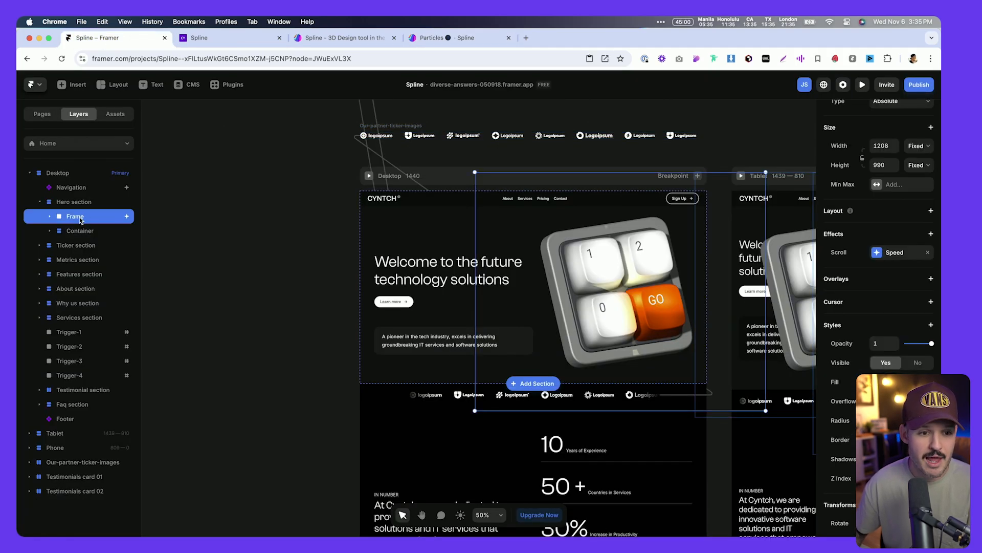
mouse_move(67, 218)
left_mouse_down()
mouse_move(69, 210)
mouse_move(70, 241)
mouse_move(72, 214)
left_mouse_up()
left_click(51, 218)
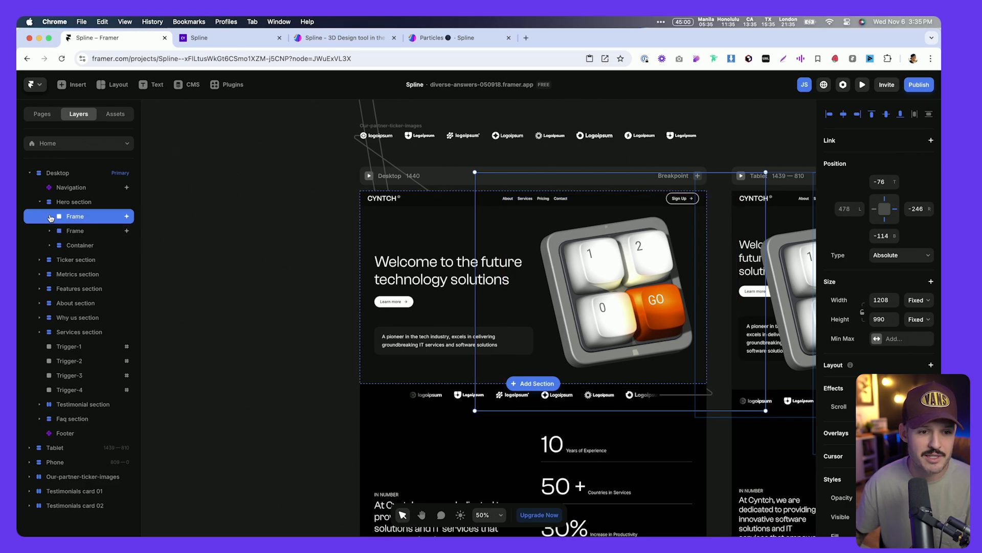
- Rename the original frame in the Hero section as keyboard and its duplicate as particle
left_click(72, 231)
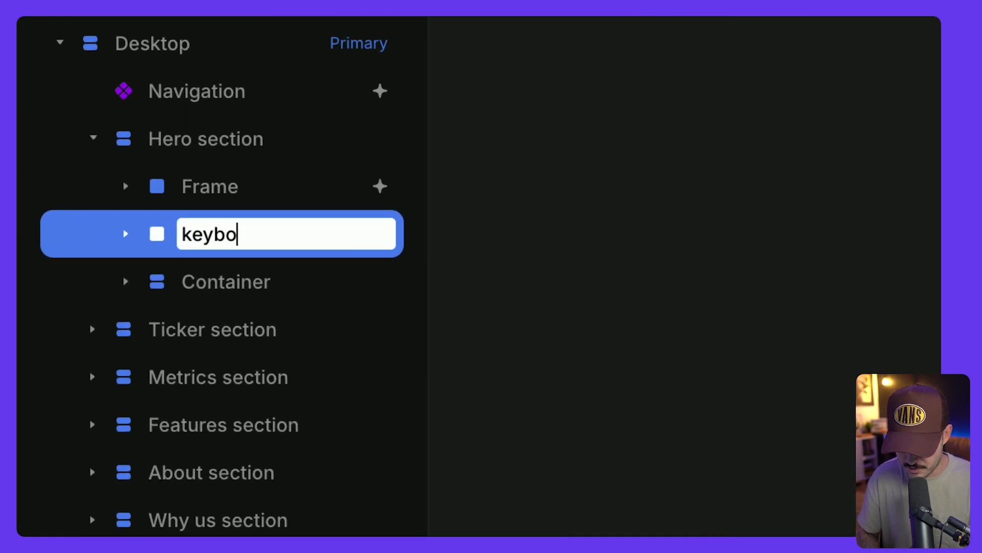
key("Escape")
double_click(191, 186)
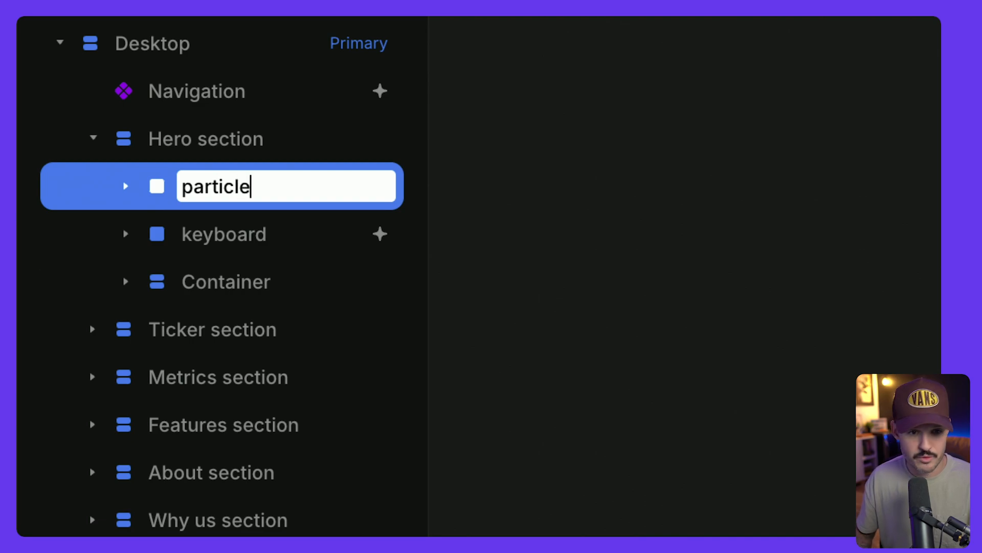
- Hide the keyboard frame by setting its Visible option to No
left_click(221, 241)
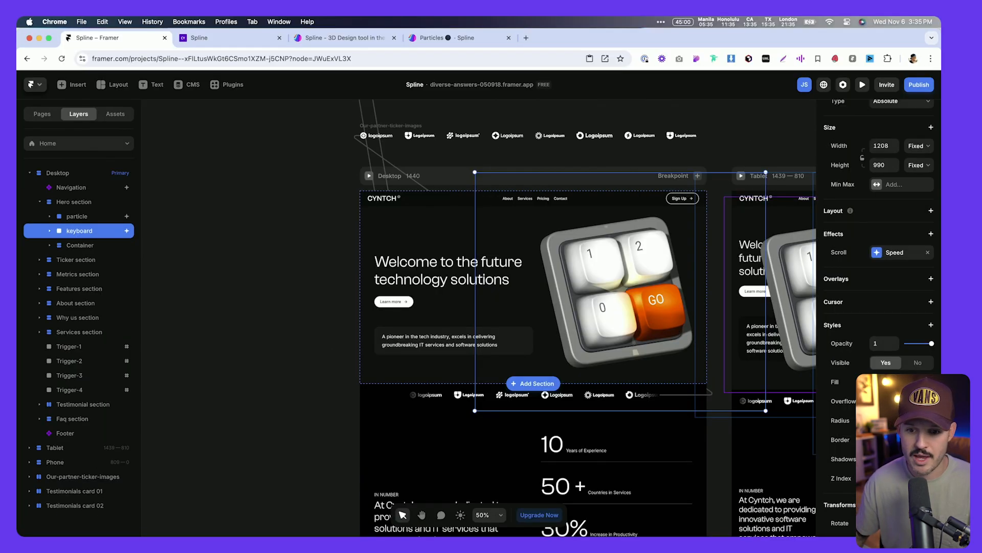
scroll(877, 307, "down", 3)
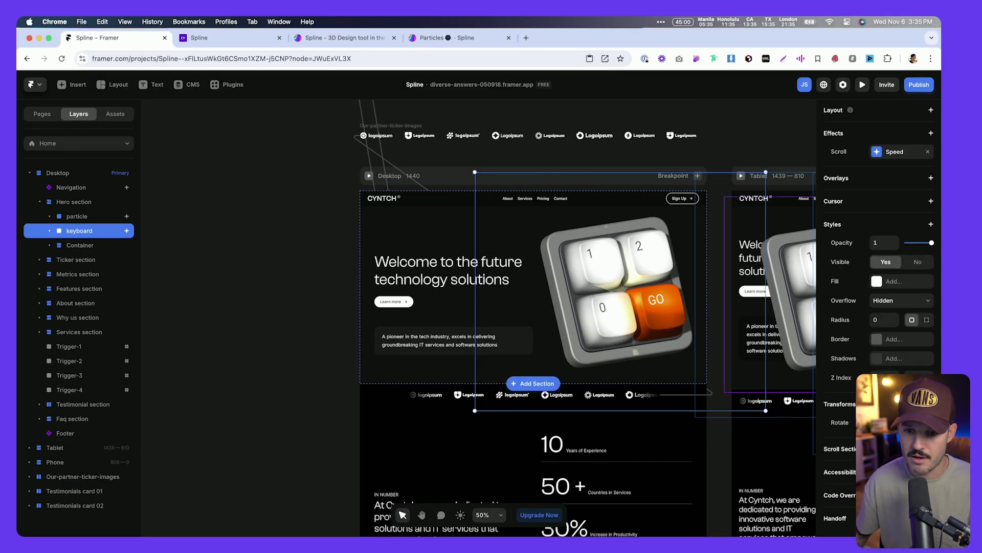
left_click(918, 263)
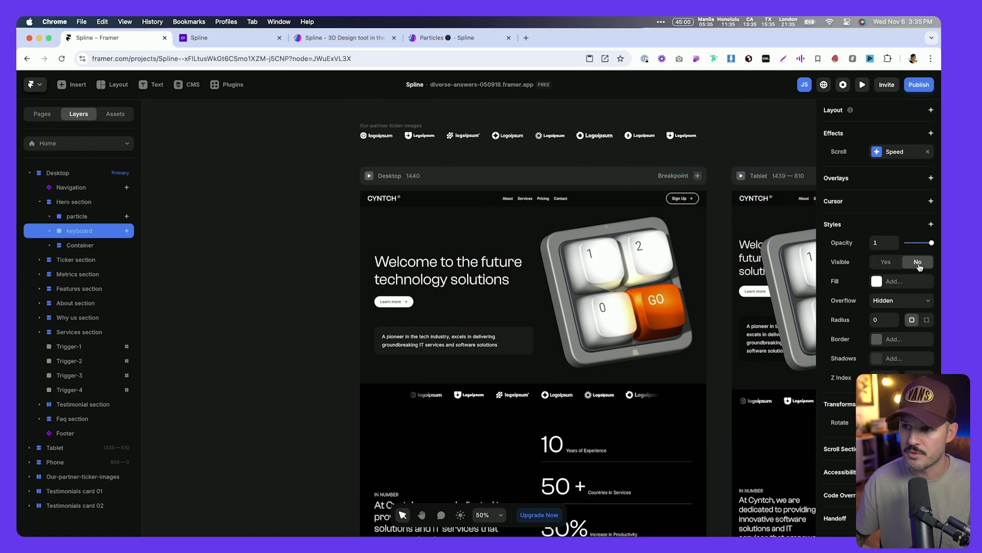
- Replace the URL of the embed inside the particle frame with the Particles scene's public link
left_click(49, 219)
left_click(50, 217)
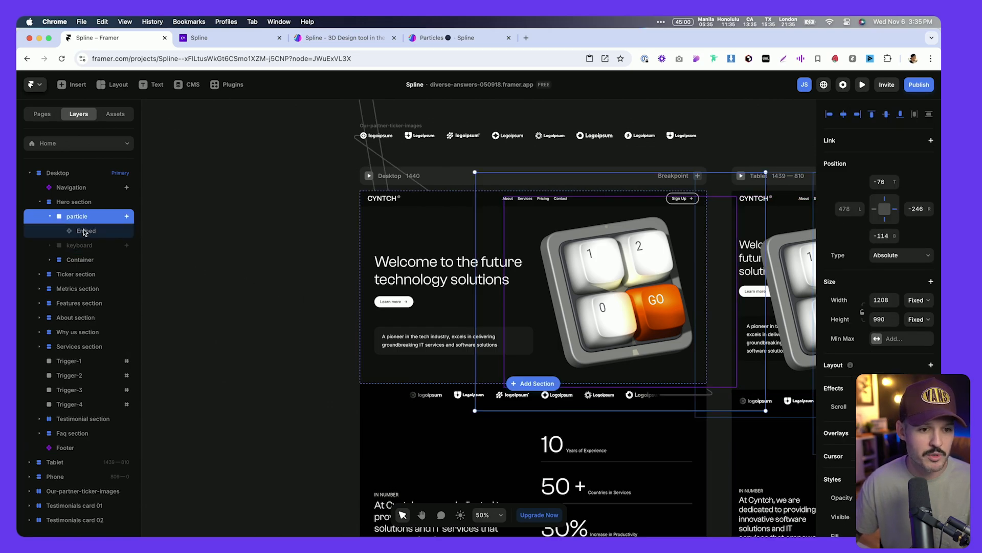
left_click(85, 231)
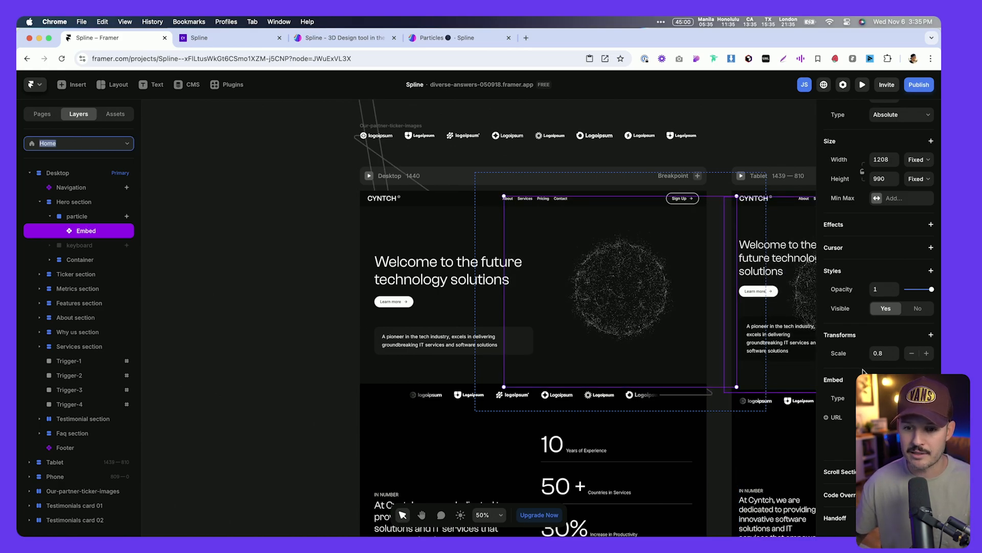
- Increase the scale of the particle frame's embed to 1.6
left_click(927, 354)
left_click(927, 354)
left_click(927, 354)
left_click(927, 354)
left_click(927, 354)
left_click(927, 354)
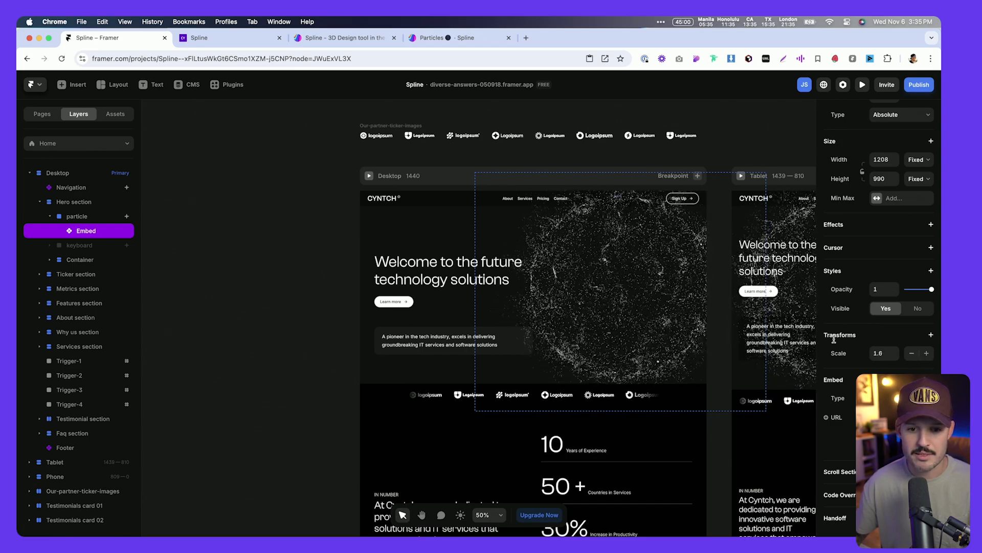
- Nudge the particle frame about 32 px left and 8 px down within the Hero section
left_click(70, 218)
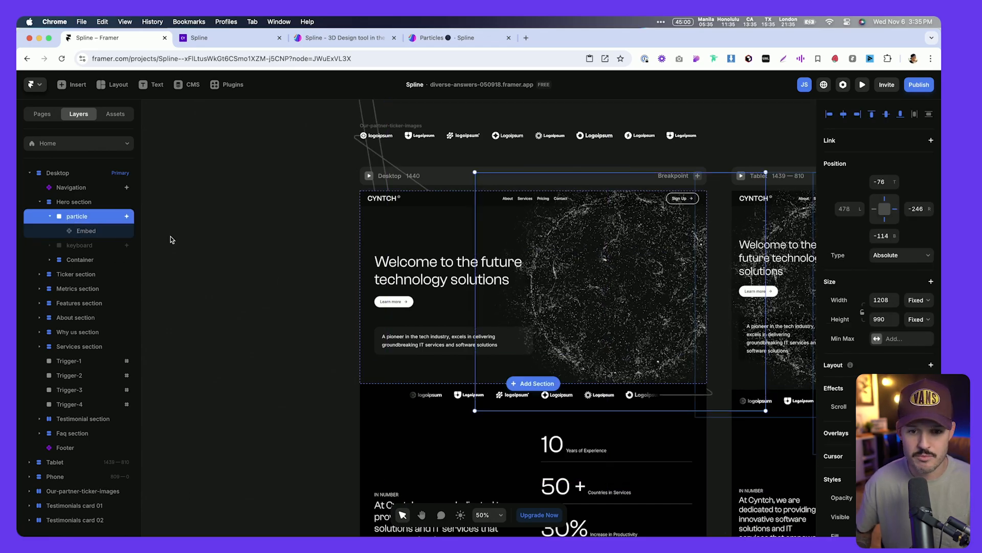
key("Left")
key("Left")
key("Left")
key("Left")
key("Left")
key("Left")
key("Left")
key("Left")
key("Left")
key("Left")
key("Left")
key("Left")
key("Left")
key("Left")
key("Left")
key("Left")
key("Left")
key("Left")
key("Left")
key("Left")
key("Down")
key("Down")
key("Down")
key("Down")
key("Down")
key("Down")
key("Down")
key("Down")
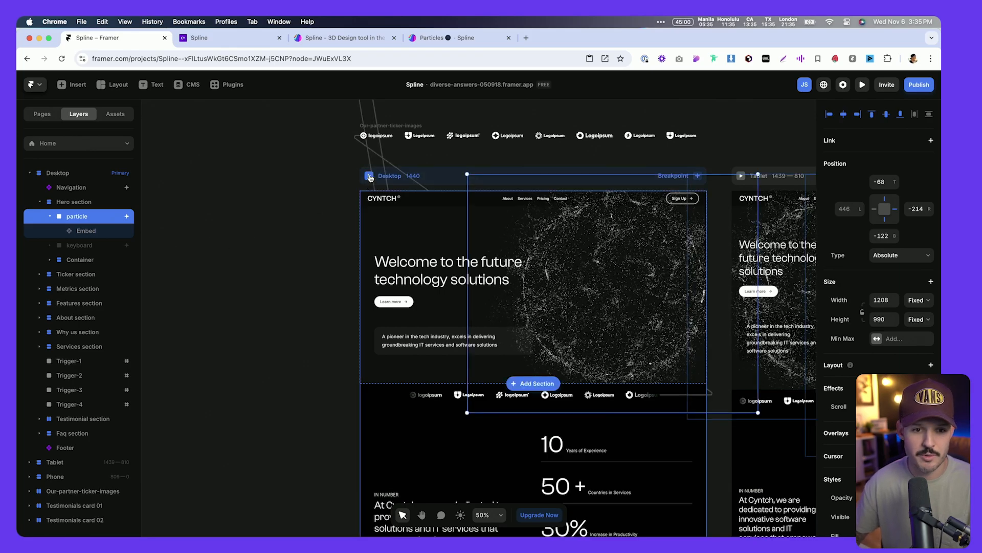
- Preview the Desktop page and scroll through the hero section to examine how the particles move against the text
key("super+p")
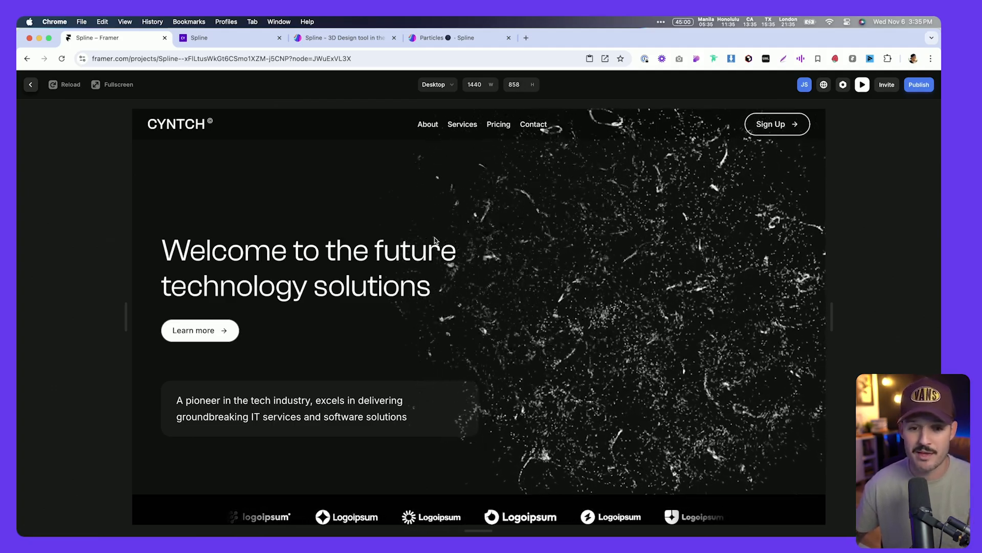
scroll(367, 307, "down", 5)
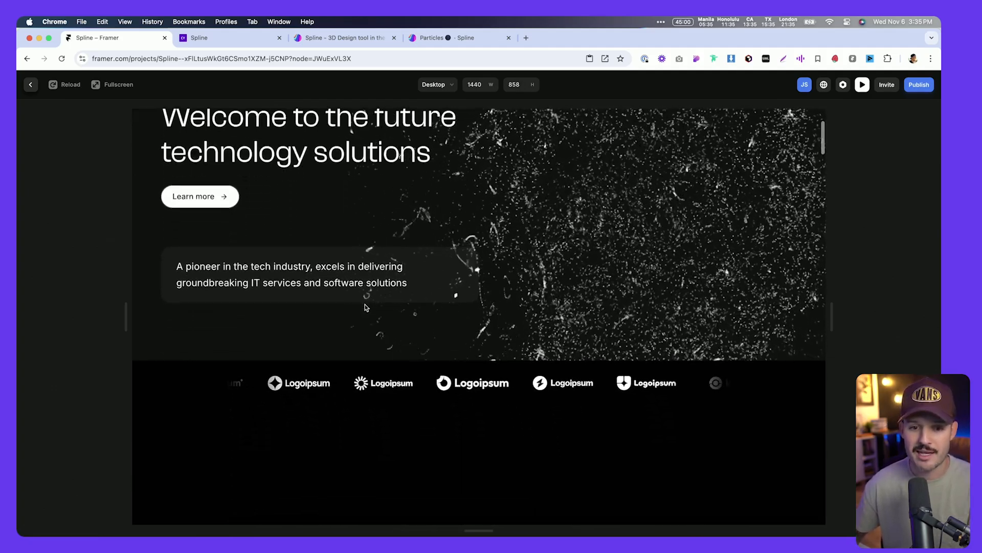
scroll(366, 307, "up", 5)
scroll(512, 296, "down", 2)
scroll(658, 288, "up", 2)
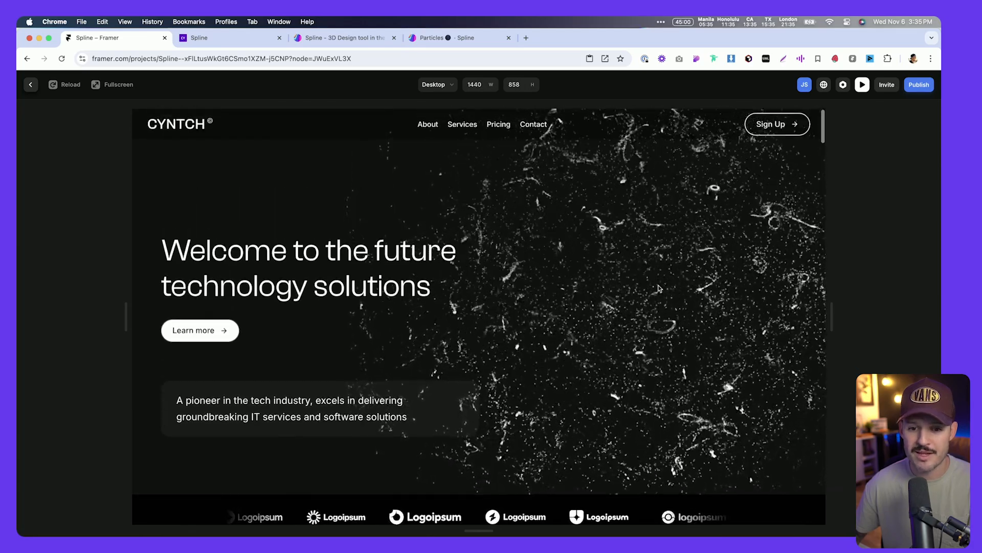
scroll(452, 283, "down", 6)
scroll(450, 286, "up", 4)
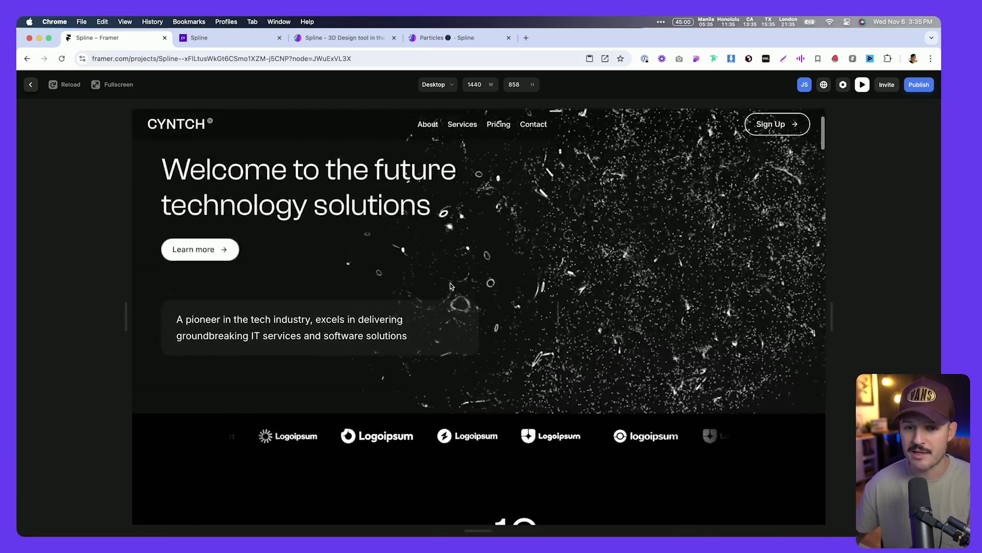